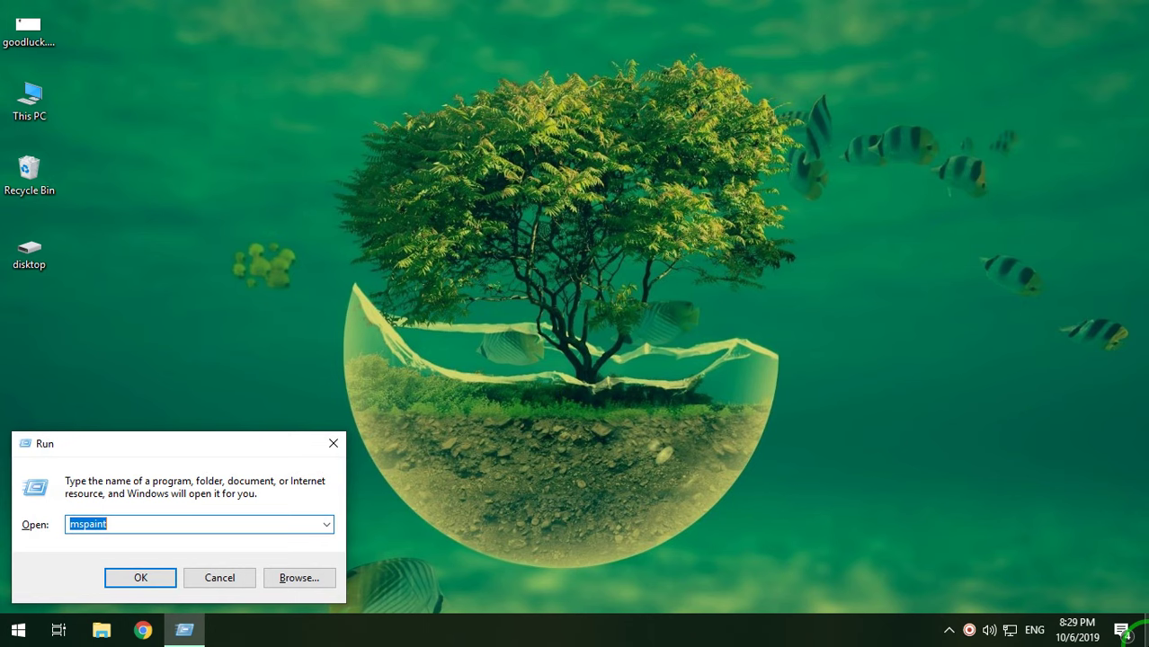
# Launch Paint by running mspaint from the Windows Run dialog
pyautogui.write('mspaint')
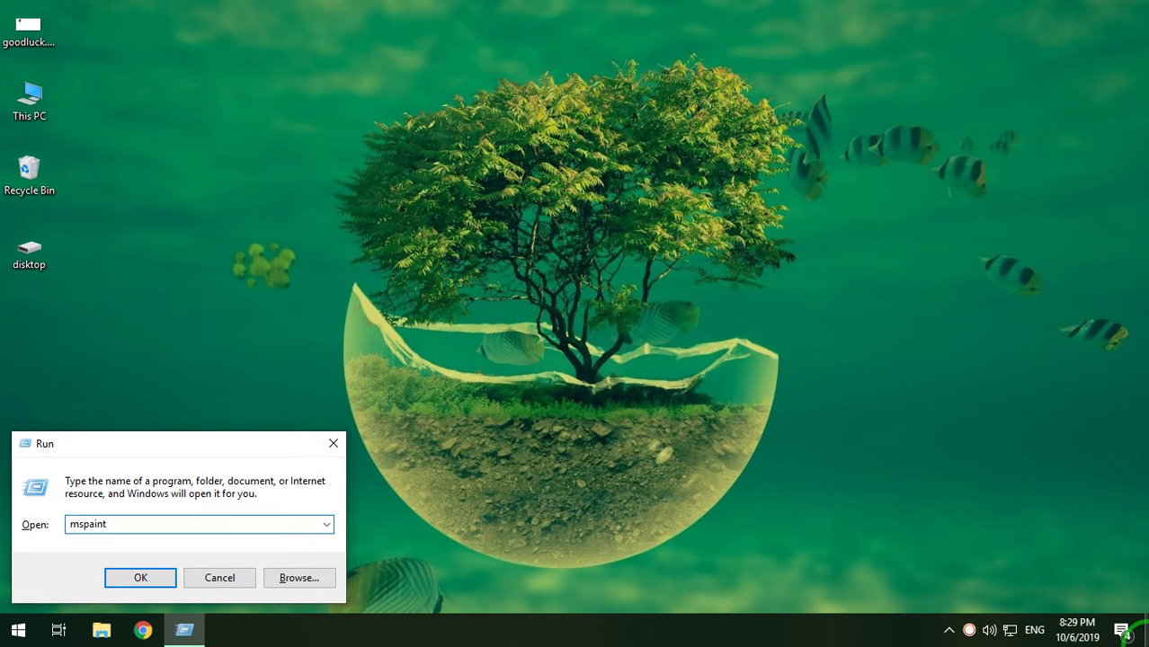
pyautogui.press('Return')
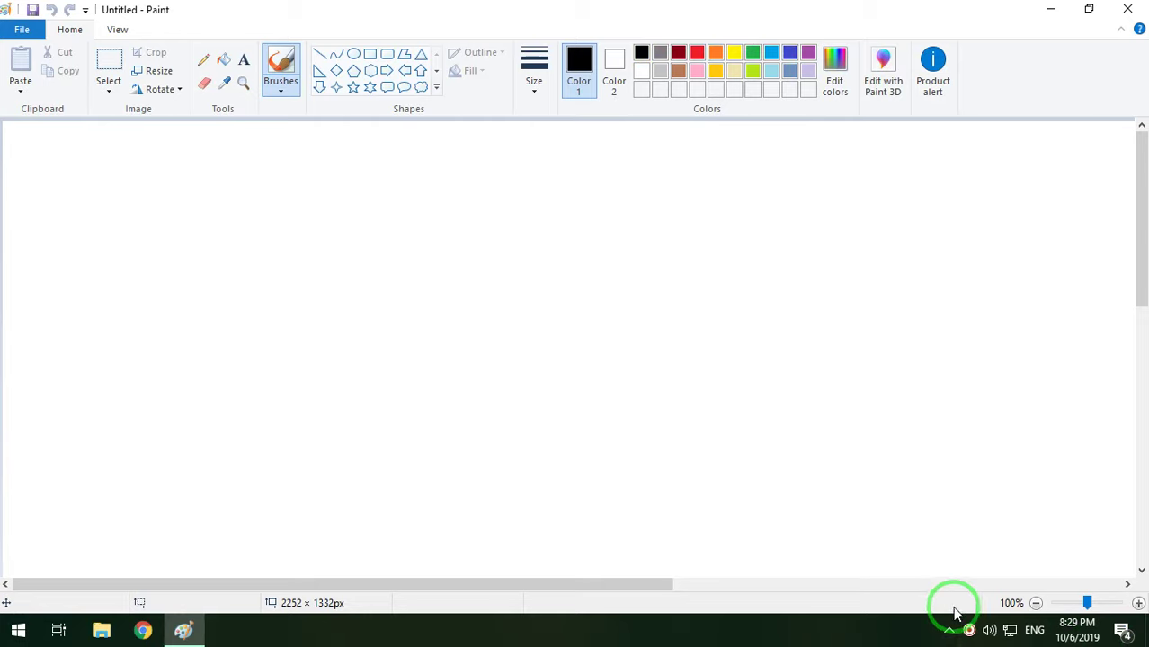
# Drag the canvas corner outward to enlarge the blank canvas to 4984 × 2060 px
pyautogui.scroll(-3, 590, 444)
pyautogui.scroll(1, 746, 449)
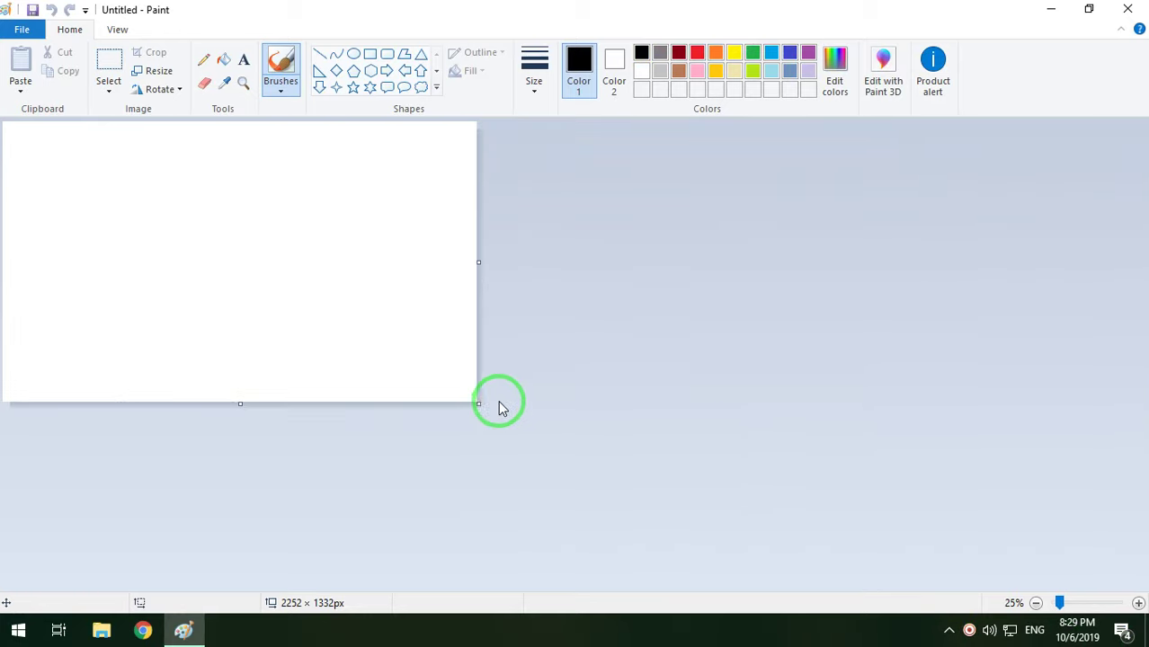
pyautogui.moveTo(478, 404); pyautogui.dragTo(1052, 556)
pyautogui.click(1139, 603)
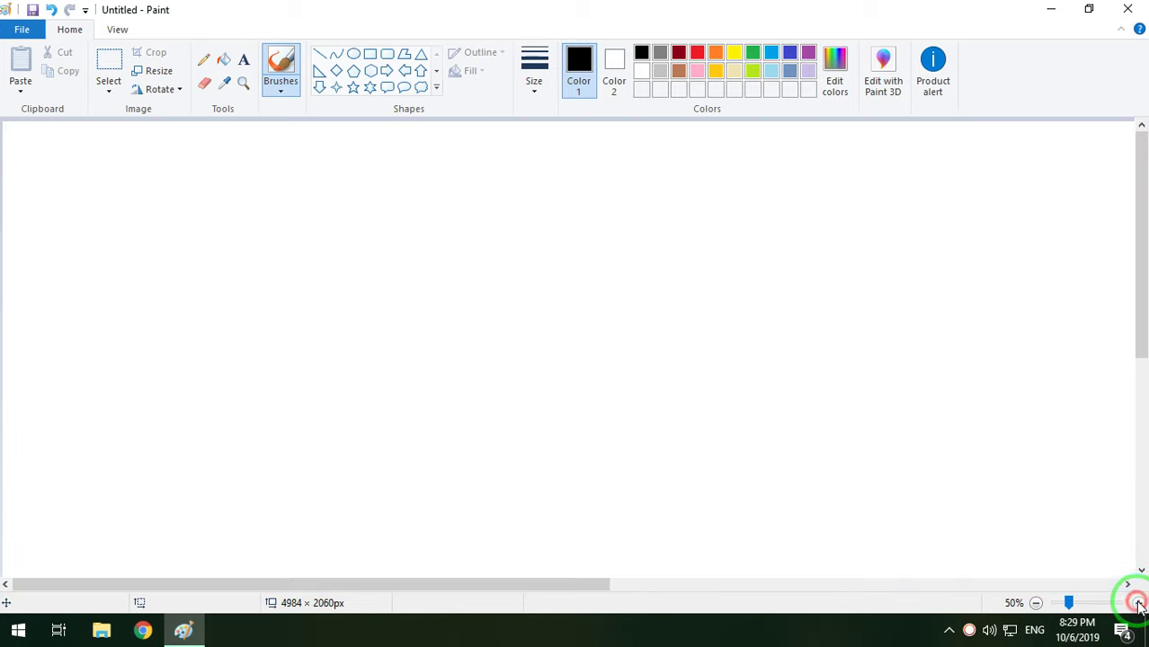
pyautogui.click(1138, 603)
pyautogui.click(1036, 604)
pyautogui.click(1036, 603)
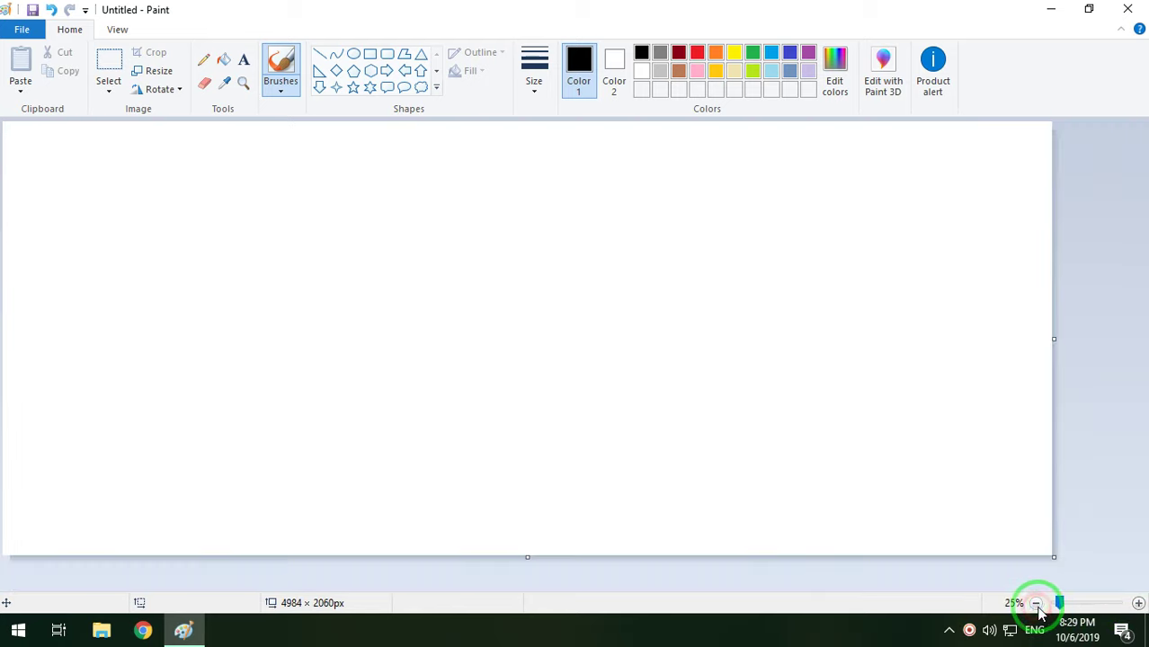
pyautogui.click(1139, 603)
pyautogui.scroll(-2, 726, 436)
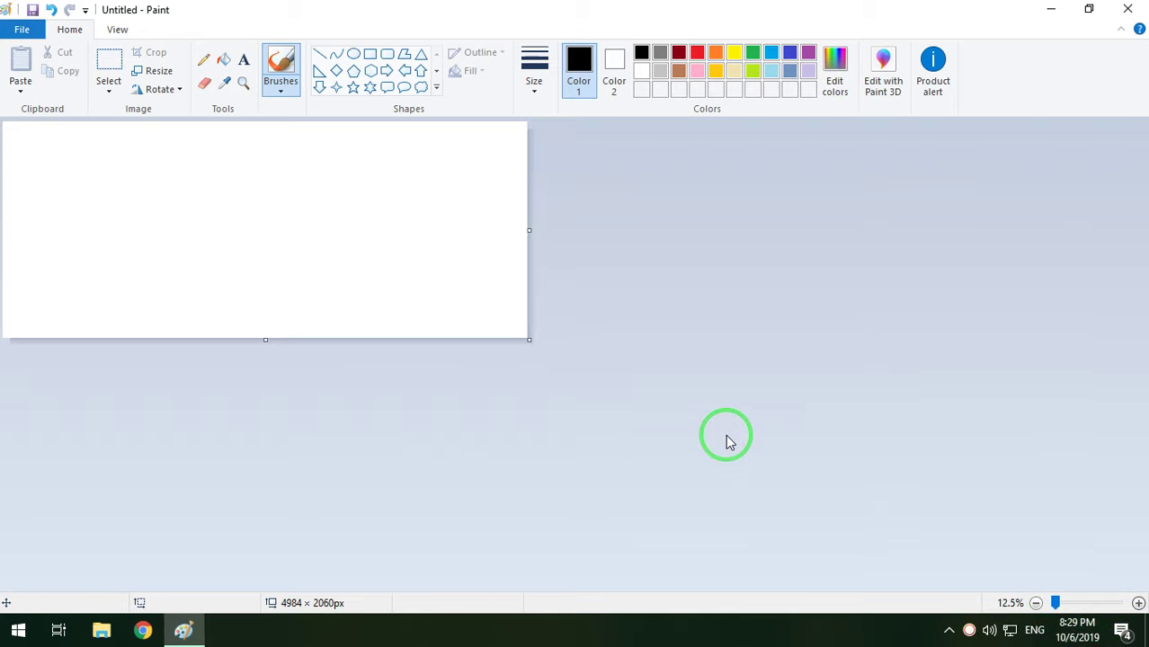
pyautogui.scroll(2, 728, 441)
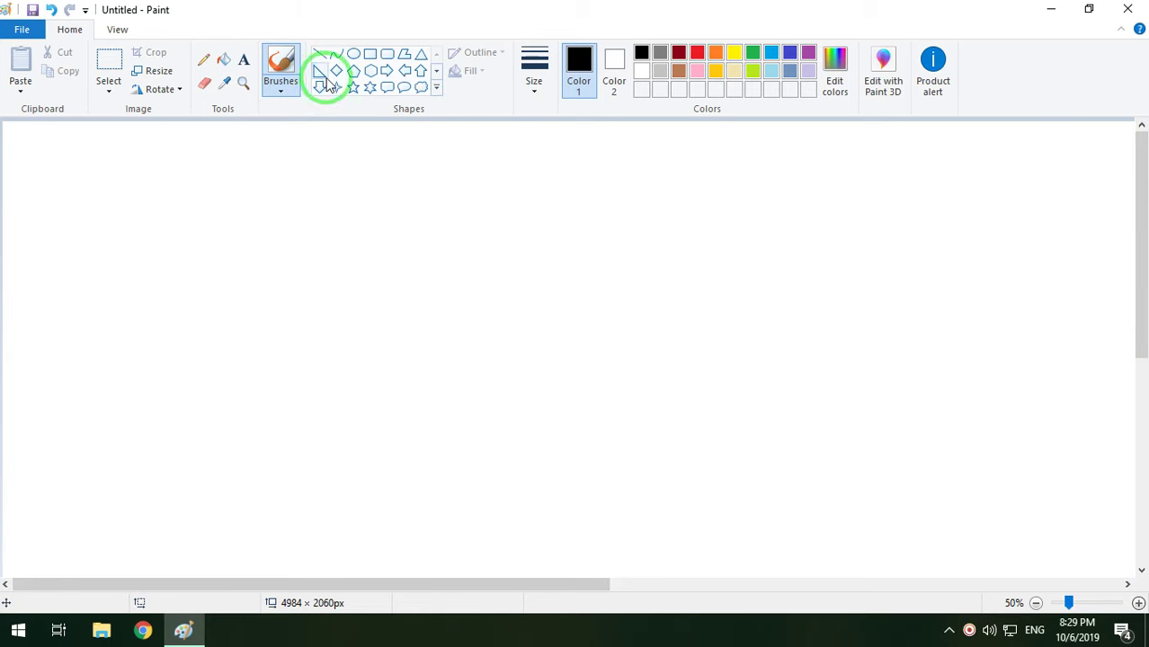
# Set the drawing colour to blue and the line size to the thickest width
pyautogui.click(790, 56)
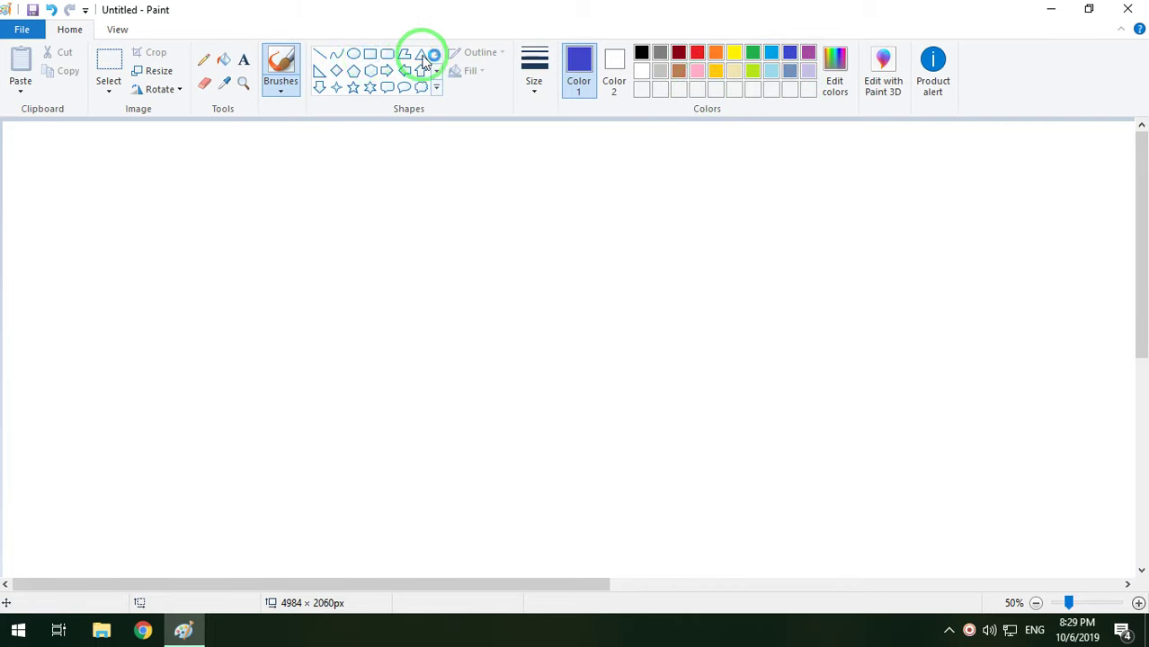
pyautogui.click(529, 85)
pyautogui.click(559, 186)
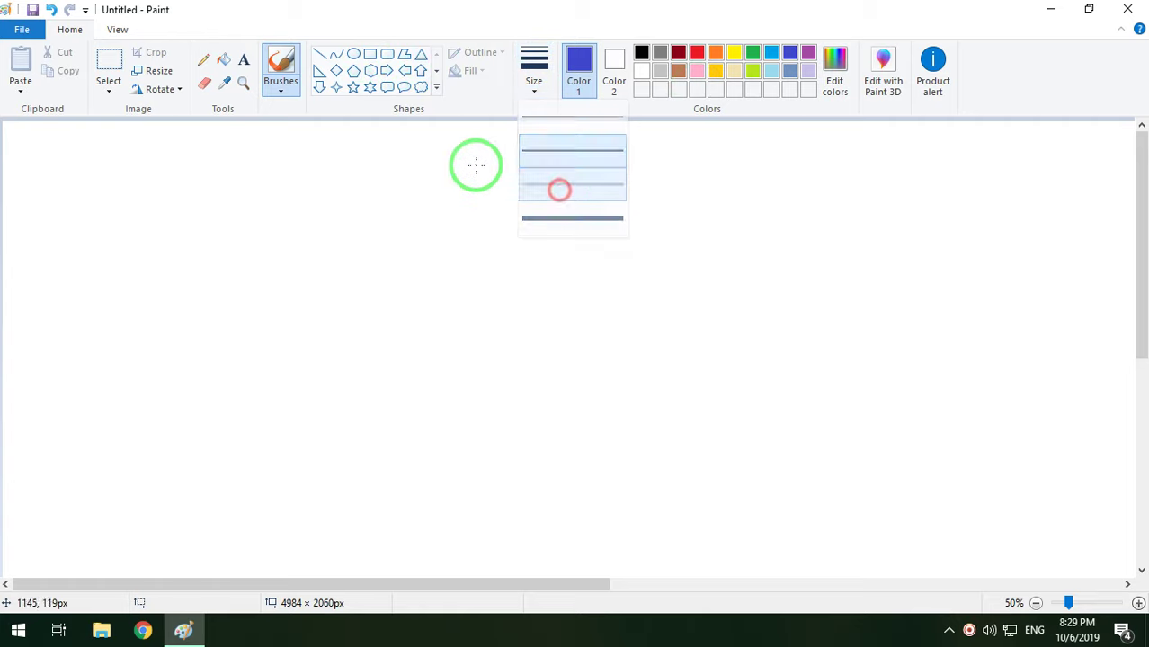
pyautogui.click(534, 80)
pyautogui.click(565, 221)
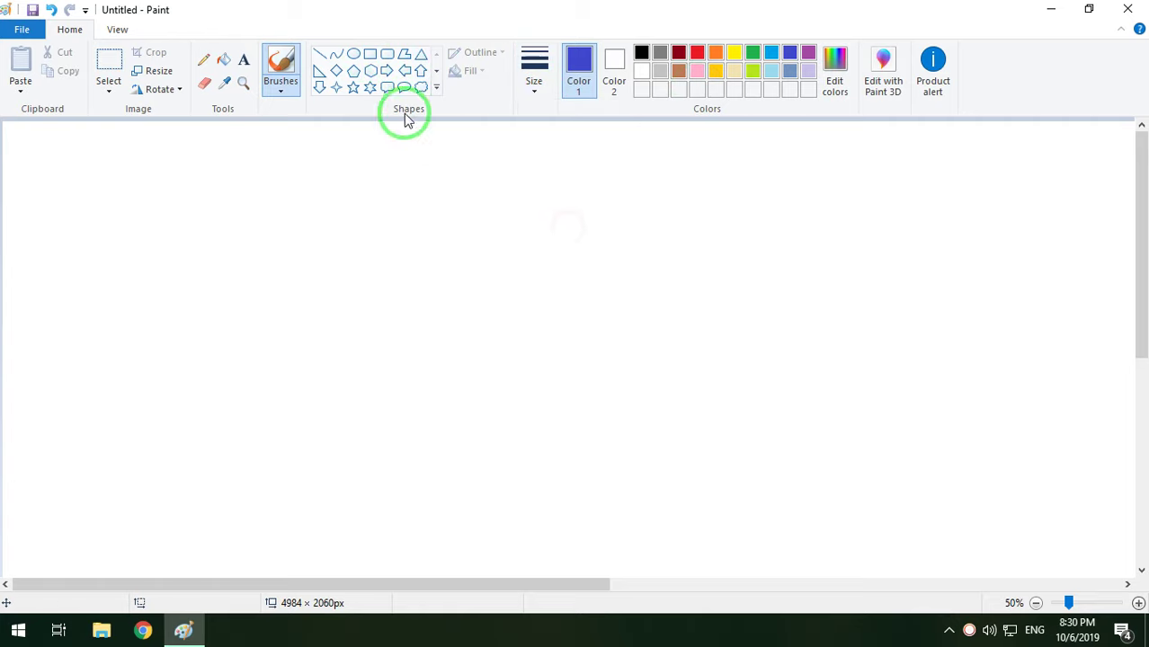
# Draw a tall narrow rectangle on the left as the flag pole with the thickest outline
pyautogui.click(369, 58)
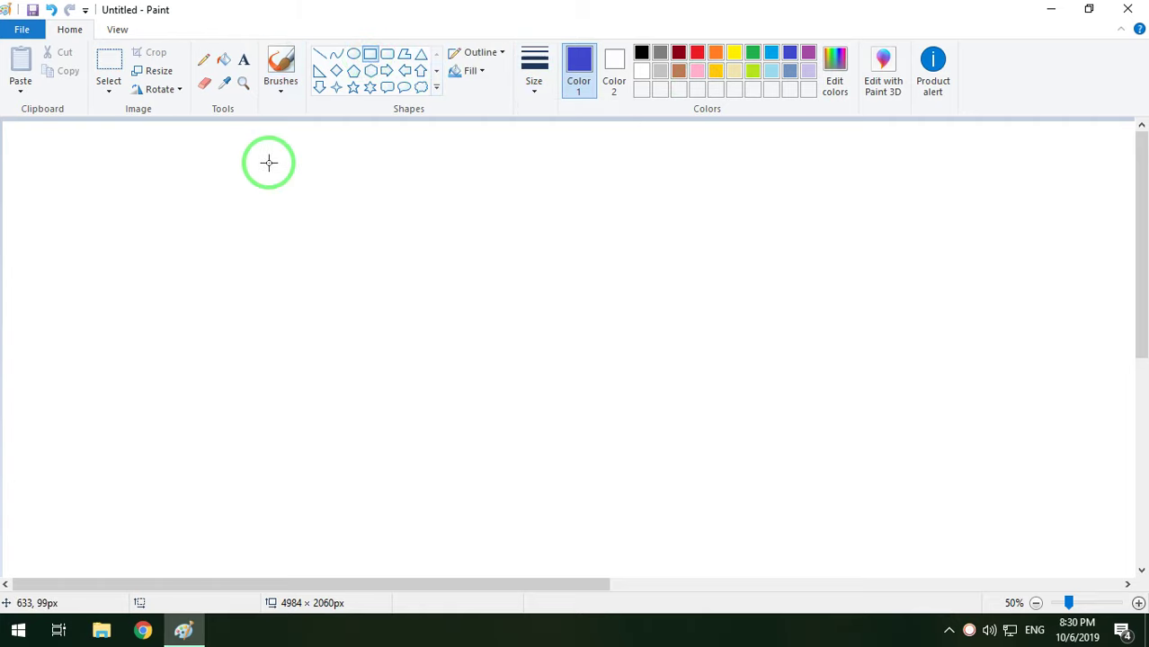
pyautogui.moveTo(261, 162)
pyautogui.mouseDown()
pyautogui.moveTo(307, 542)
pyautogui.moveTo(262, 550)
pyautogui.moveTo(270, 583)
pyautogui.mouseUp()
pyautogui.click(539, 90)
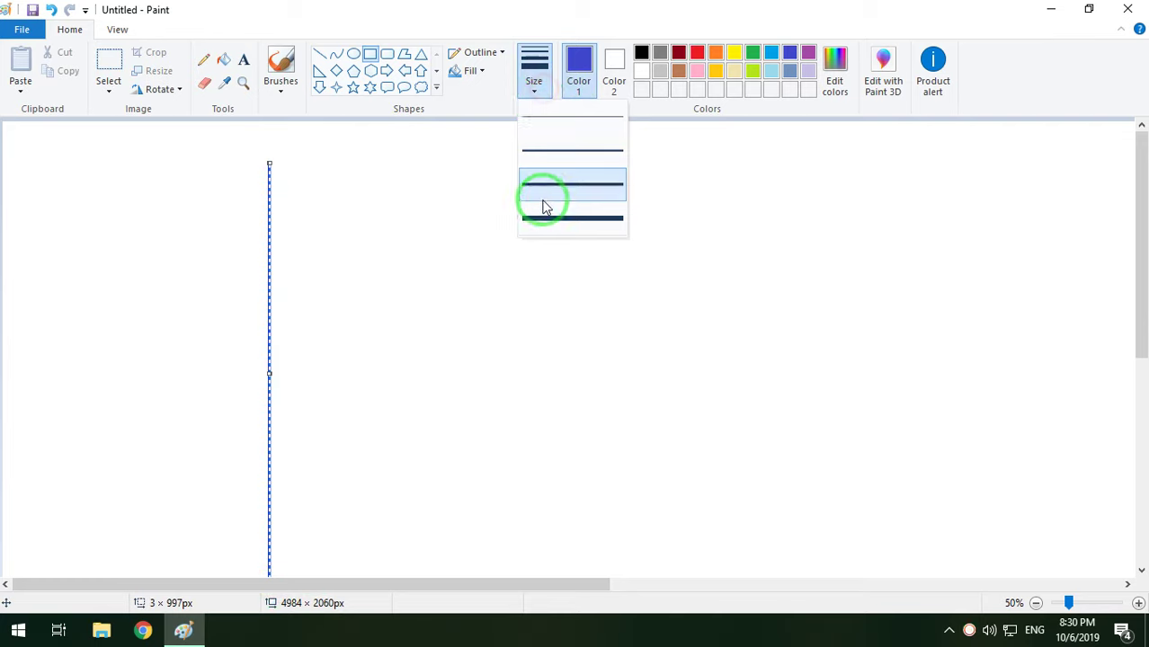
pyautogui.click(542, 215)
pyautogui.click(218, 159)
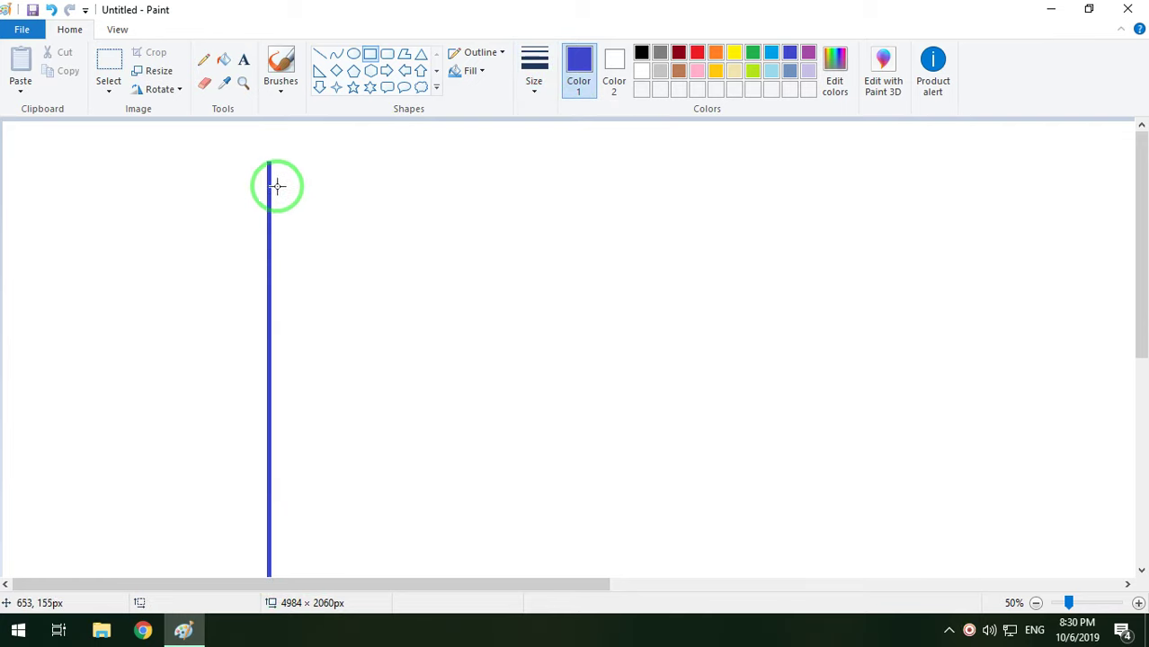
pyautogui.scroll(-3, 378, 275)
pyautogui.keyDown('ctrl'); pyautogui.scroll(2, 379, 275); pyautogui.keyUp('ctrl')
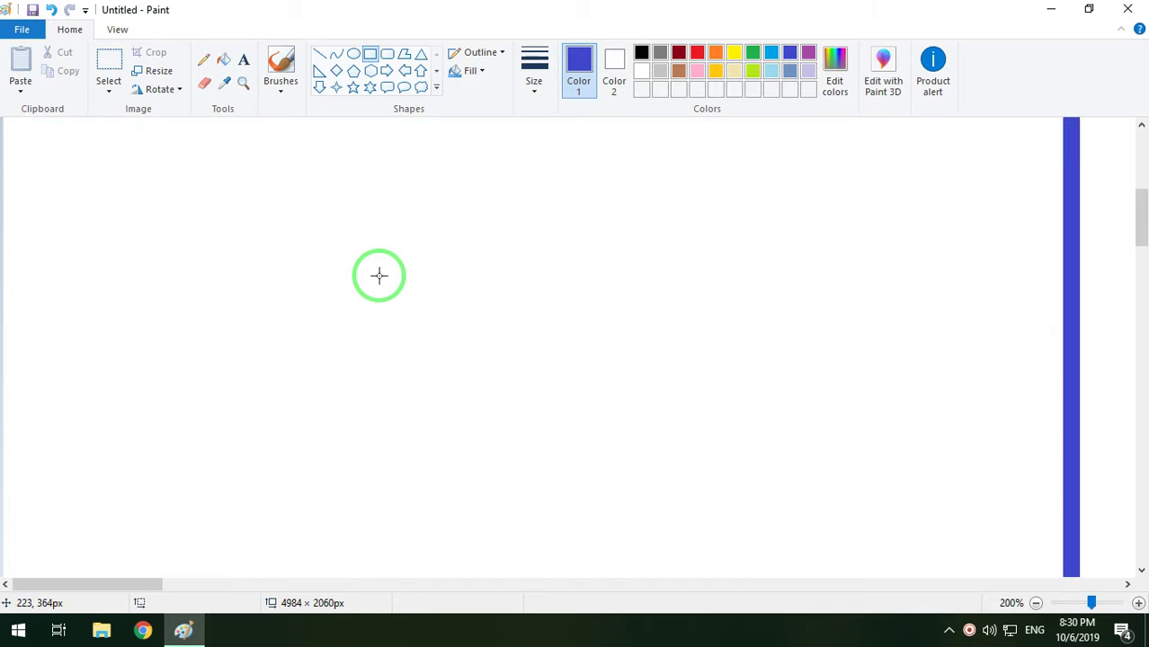
pyautogui.keyDown('ctrl'); pyautogui.scroll(-4, 379, 276); pyautogui.keyUp('ctrl')
pyautogui.keyDown('ctrl'); pyautogui.scroll(1, 379, 277); pyautogui.keyUp('ctrl')
pyautogui.keyDown('ctrl'); pyautogui.scroll(1, 379, 277); pyautogui.keyUp('ctrl')
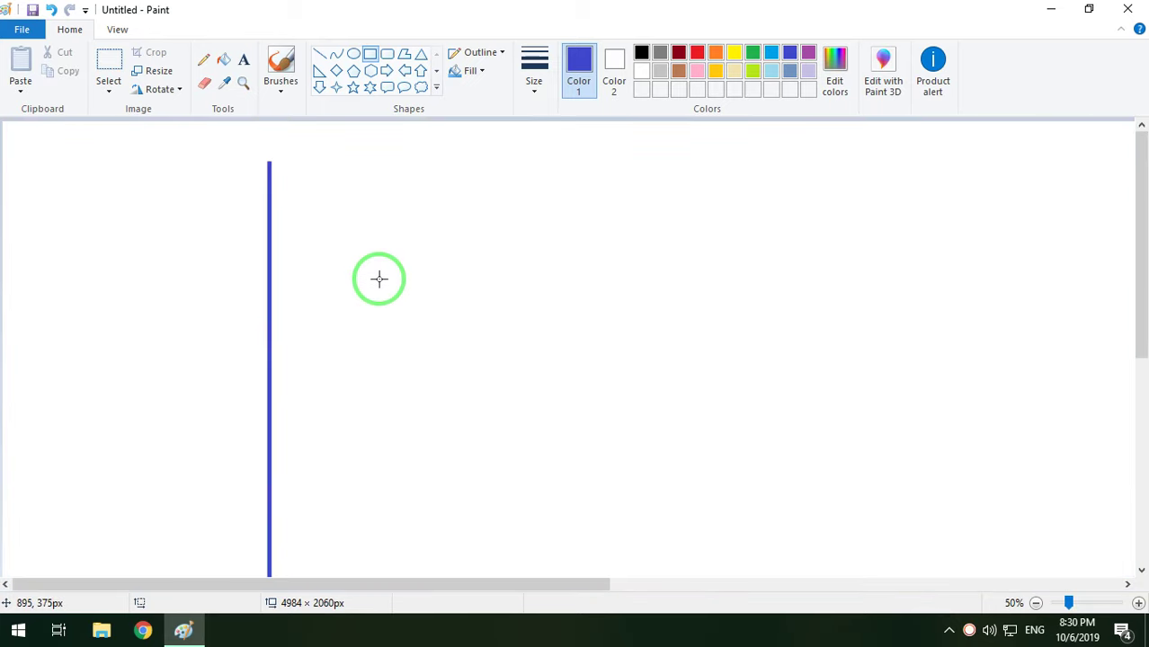
pyautogui.keyDown('ctrl'); pyautogui.scroll(-1, 379, 277); pyautogui.keyUp('ctrl')
pyautogui.keyDown('ctrl'); pyautogui.scroll(1, 295, 275); pyautogui.keyUp('ctrl')
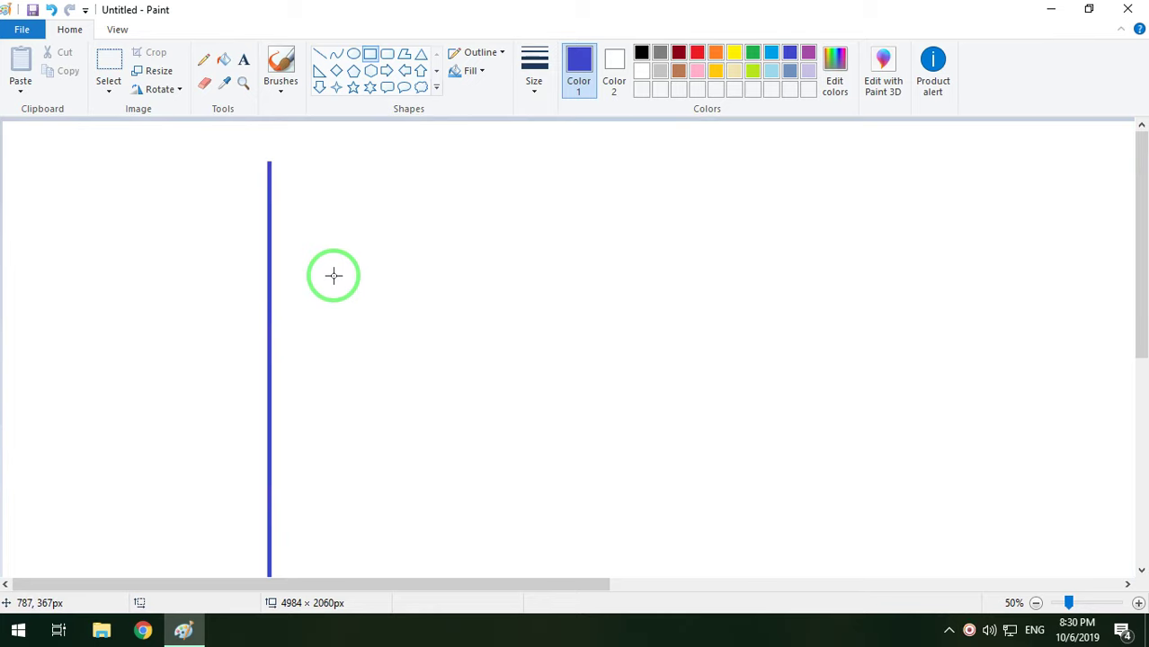
# Draw the upper pennant's wavy top and bottom edges from the pole with the Curve tool
pyautogui.click(337, 54)
pyautogui.moveTo(270, 160)
pyautogui.mouseDown()
pyautogui.moveTo(567, 273)
pyautogui.moveTo(614, 265)
pyautogui.mouseUp()
pyautogui.moveTo(363, 182); pyautogui.dragTo(380, 154)
pyautogui.moveTo(552, 244); pyautogui.dragTo(481, 228)
pyautogui.click(667, 256)
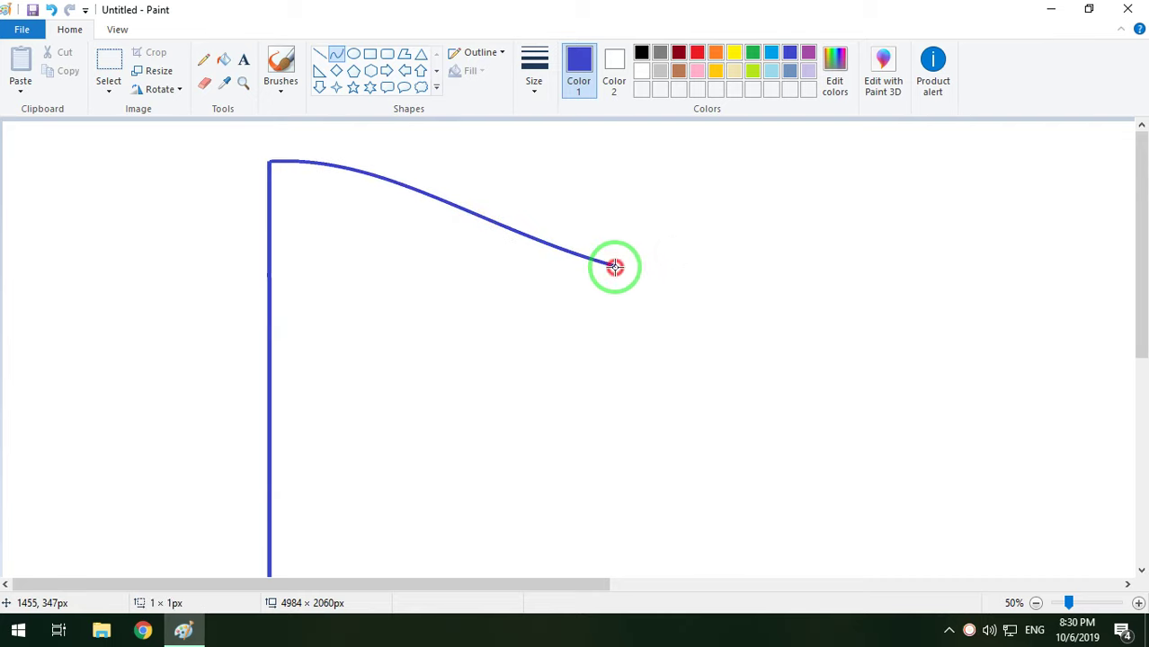
pyautogui.moveTo(615, 266); pyautogui.dragTo(269, 346)
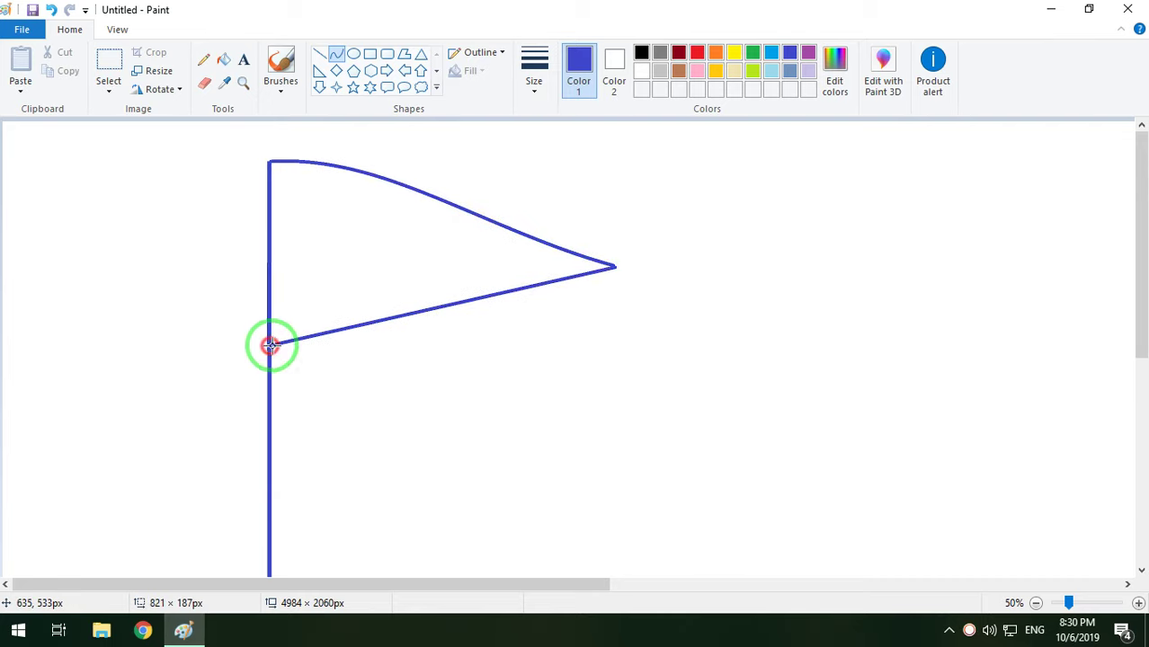
pyautogui.moveTo(510, 328); pyautogui.dragTo(530, 387)
pyautogui.moveTo(328, 318); pyautogui.dragTo(314, 250)
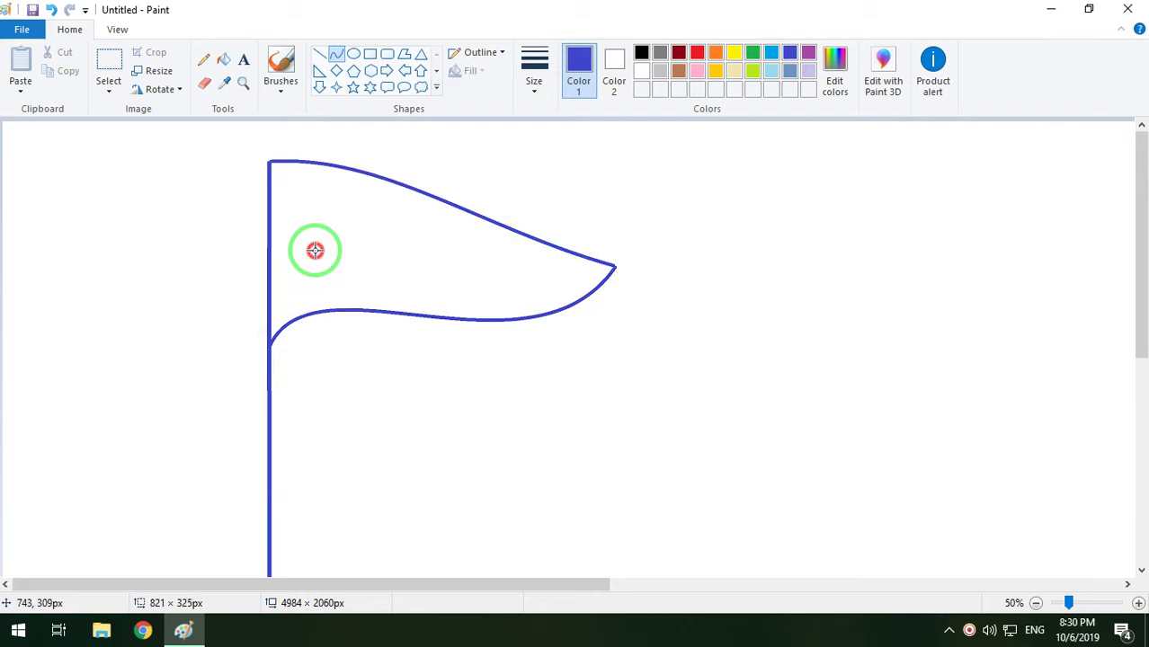
pyautogui.click(171, 362)
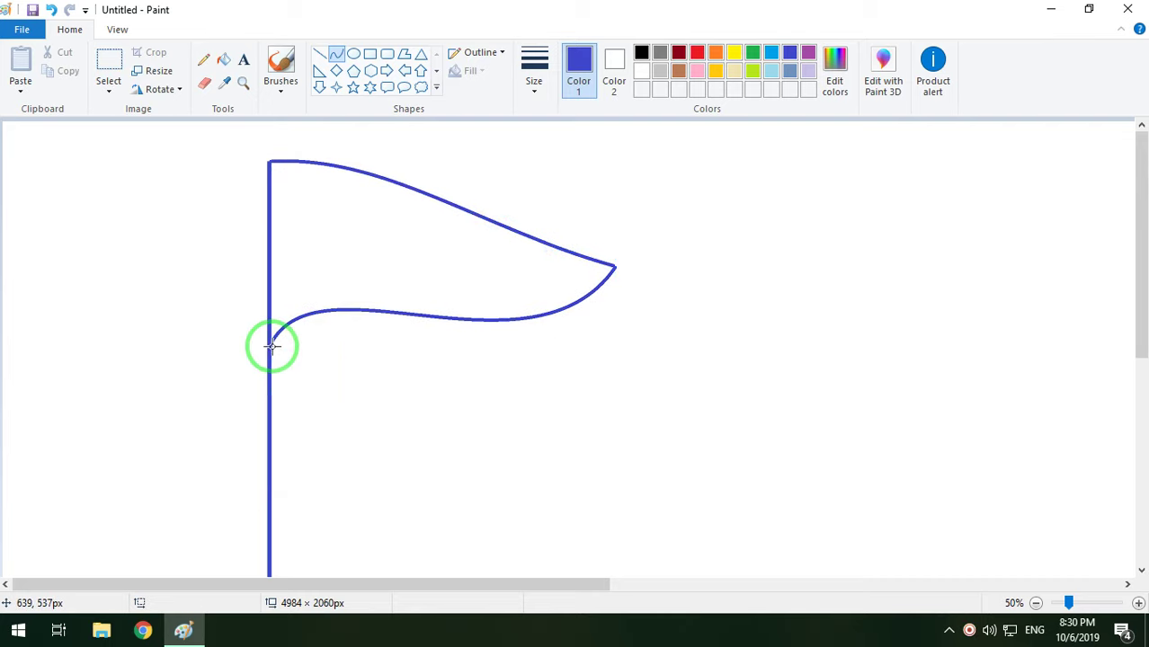
# Draw the longer lower pennant's curved top and bottom edges, then zoom out to check the flag
pyautogui.moveTo(272, 344); pyautogui.dragTo(808, 431)
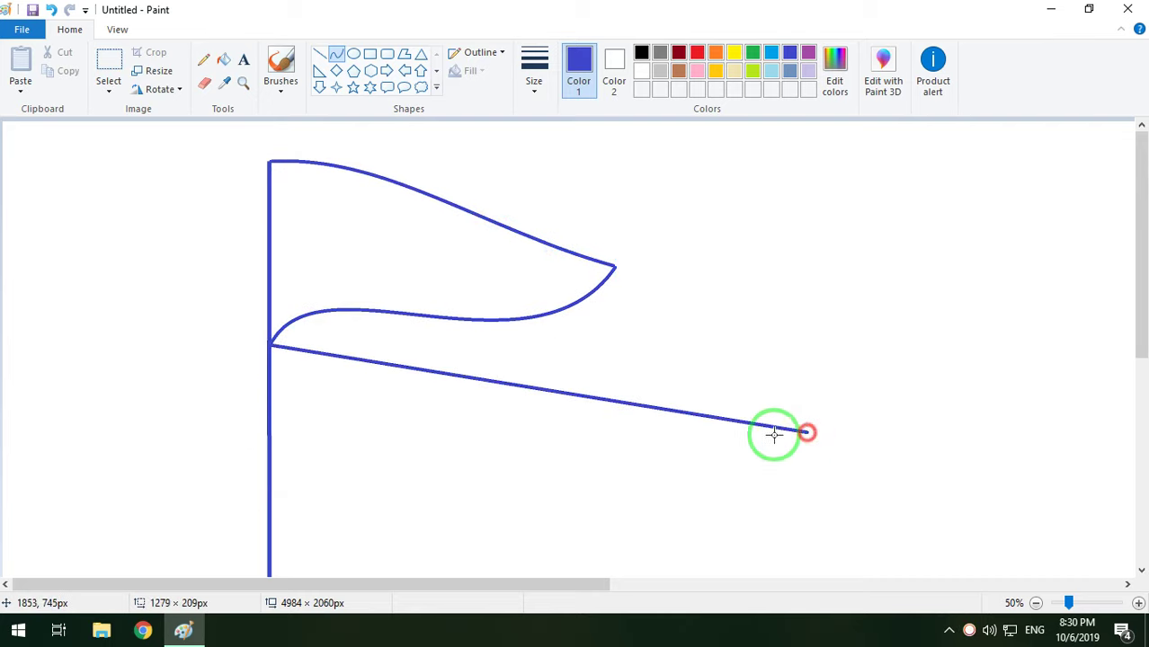
pyautogui.moveTo(486, 379); pyautogui.dragTo(436, 324)
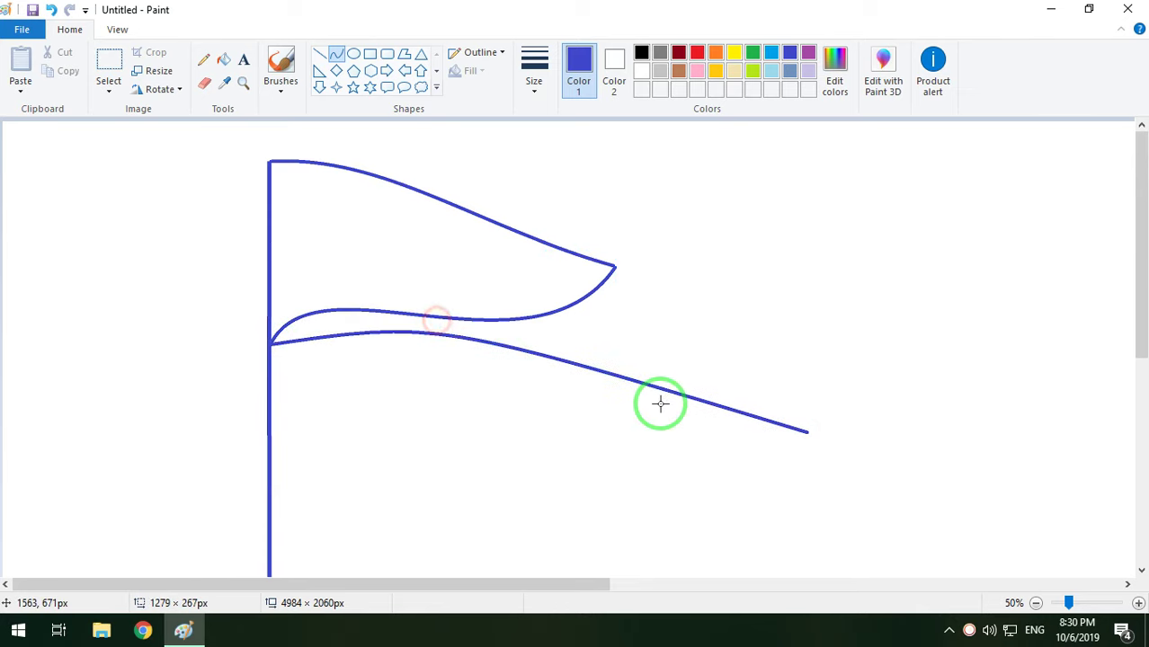
pyautogui.moveTo(659, 404); pyautogui.dragTo(620, 441)
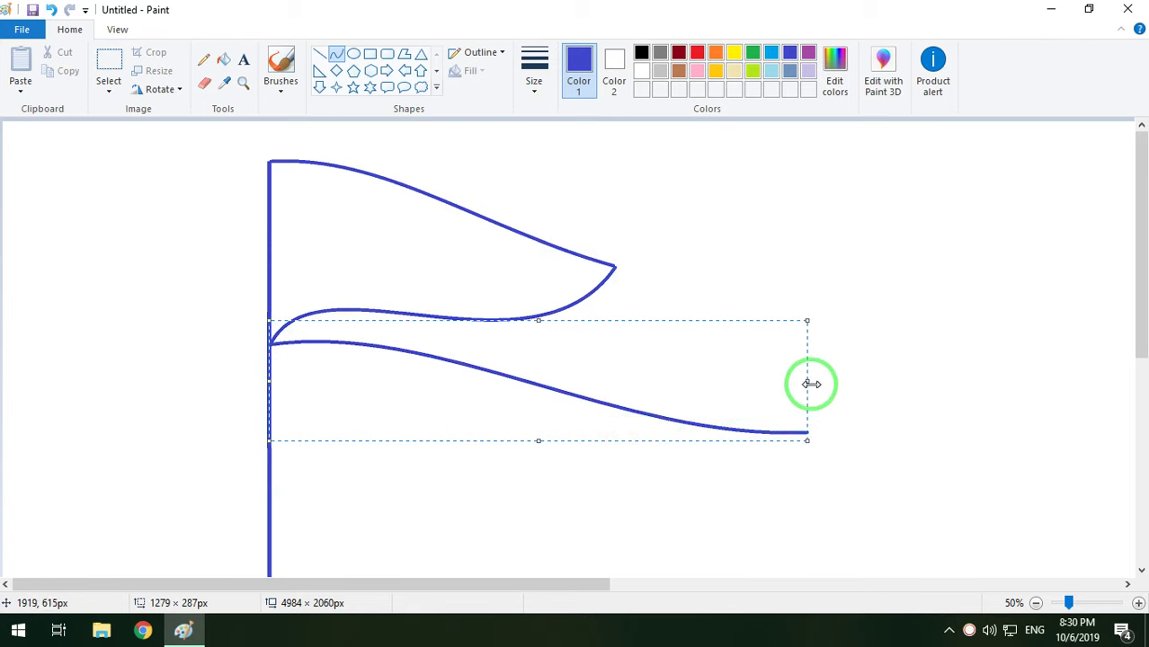
pyautogui.click(337, 54)
pyautogui.click(772, 267)
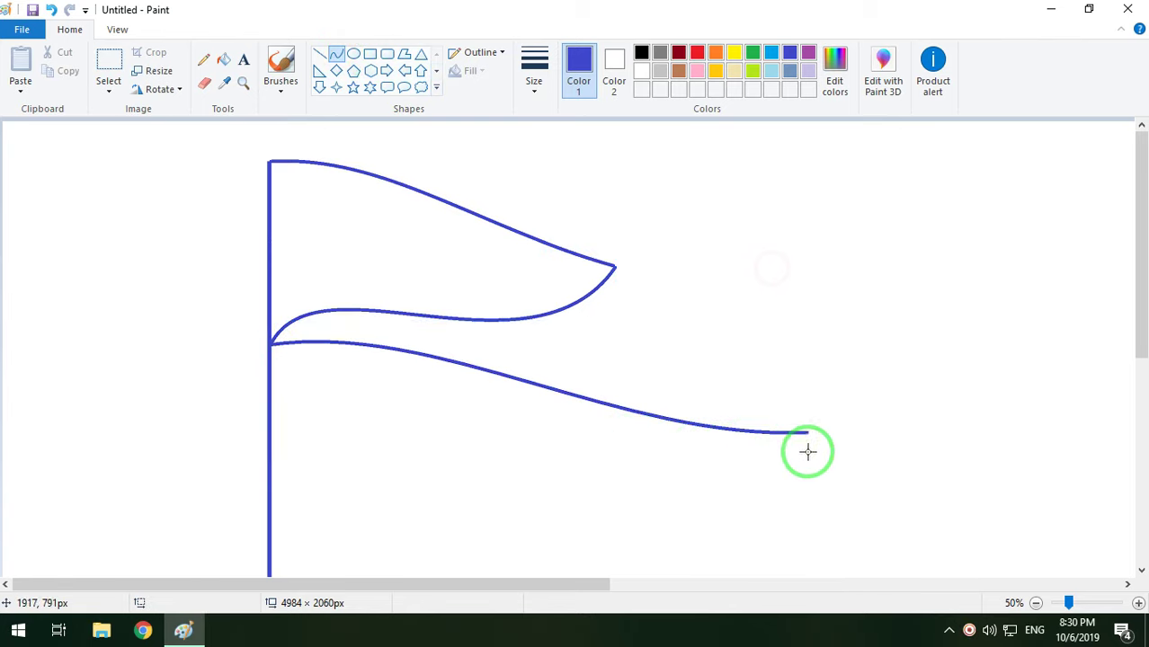
pyautogui.moveTo(807, 433); pyautogui.dragTo(268, 536)
pyautogui.moveTo(700, 525); pyautogui.dragTo(544, 551)
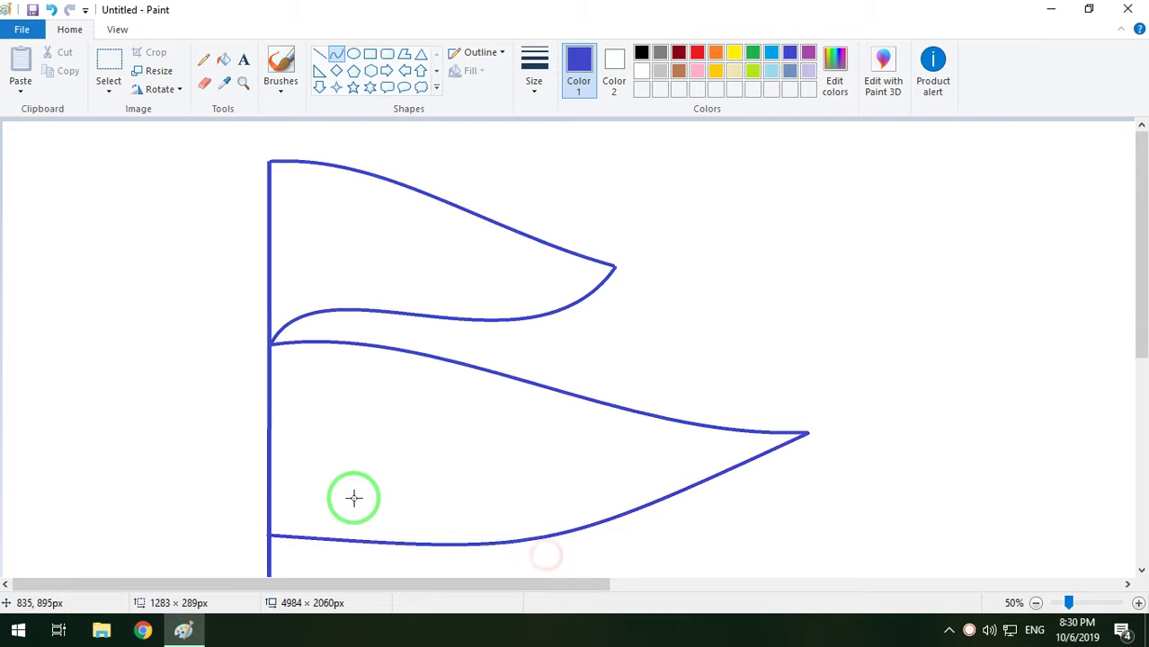
pyautogui.moveTo(354, 495); pyautogui.dragTo(321, 461)
pyautogui.click(980, 382)
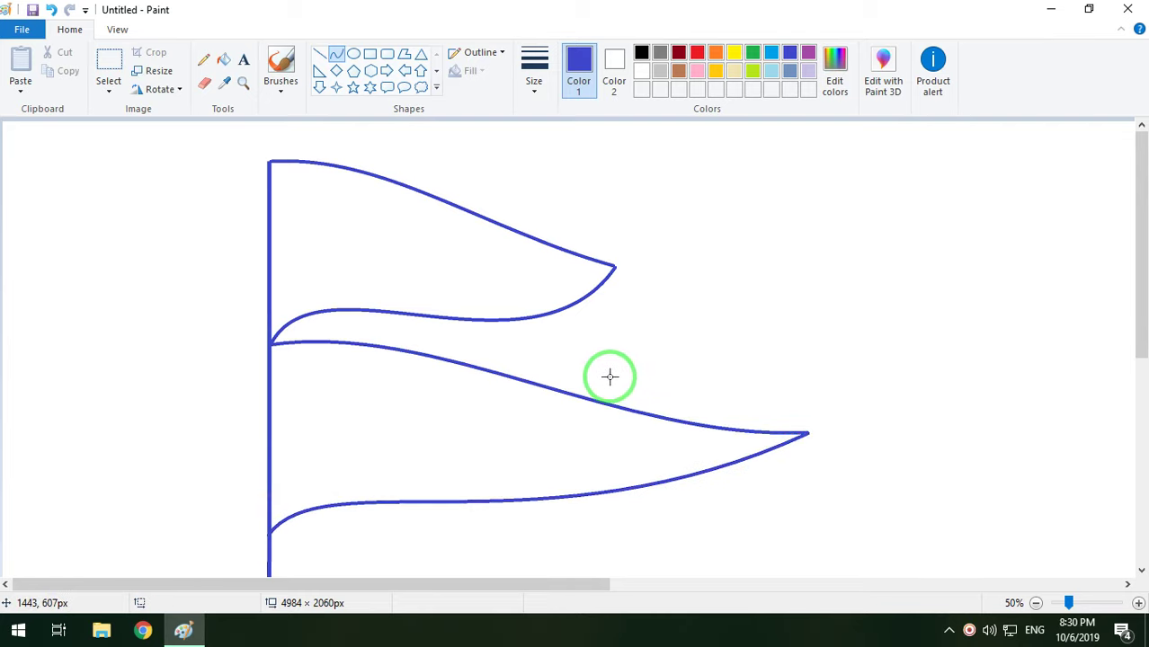
pyautogui.scroll(-2, 608, 377)
pyautogui.scroll(2, 621, 414)
pyautogui.press('alt')
pyautogui.scroll(-1, 602, 404)
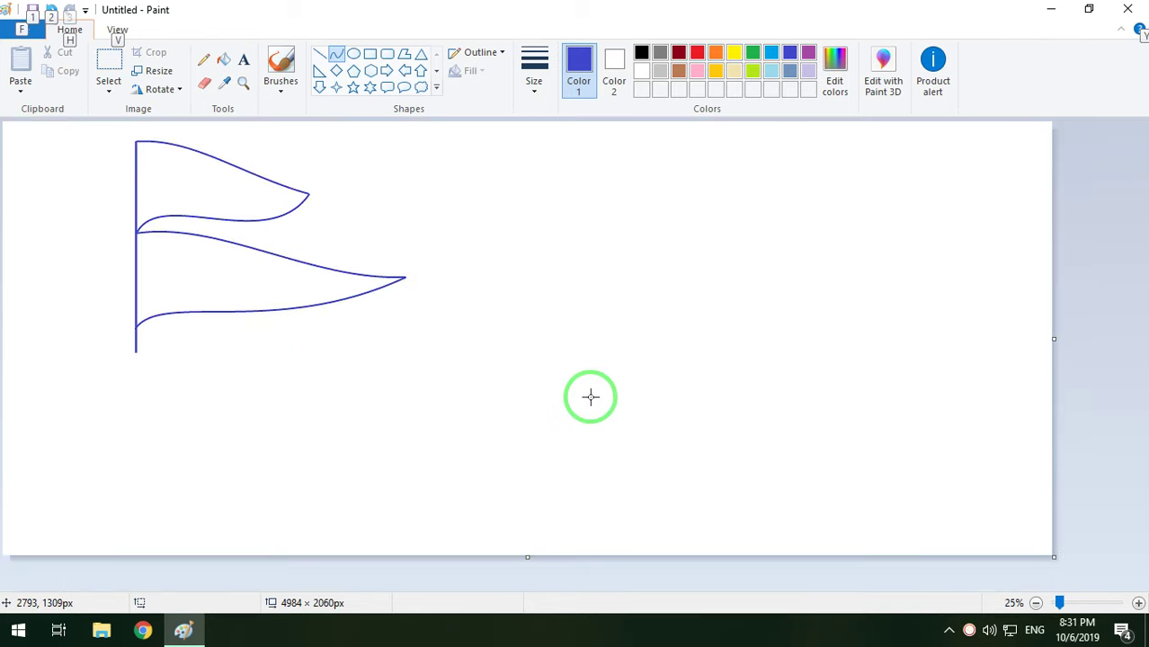
pyautogui.scroll(1, 590, 397)
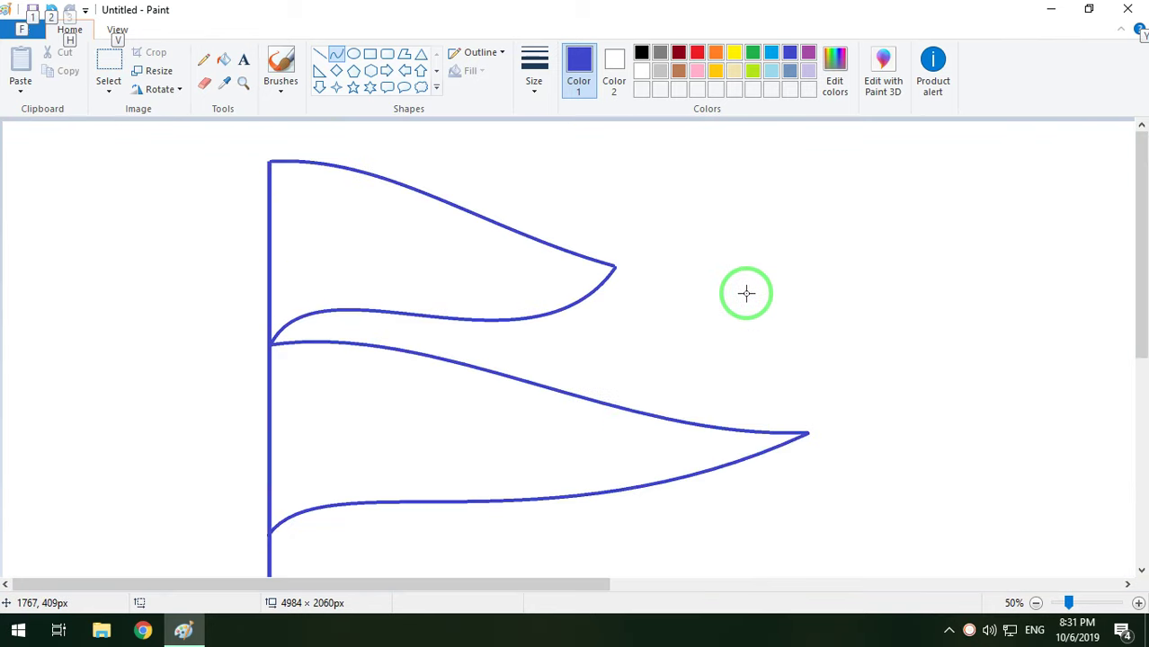
# Draw a black circle outline to the right of the flag with the Oval tool
pyautogui.click(353, 54)
pyautogui.click(641, 53)
pyautogui.moveTo(784, 145); pyautogui.dragTo(997, 371)
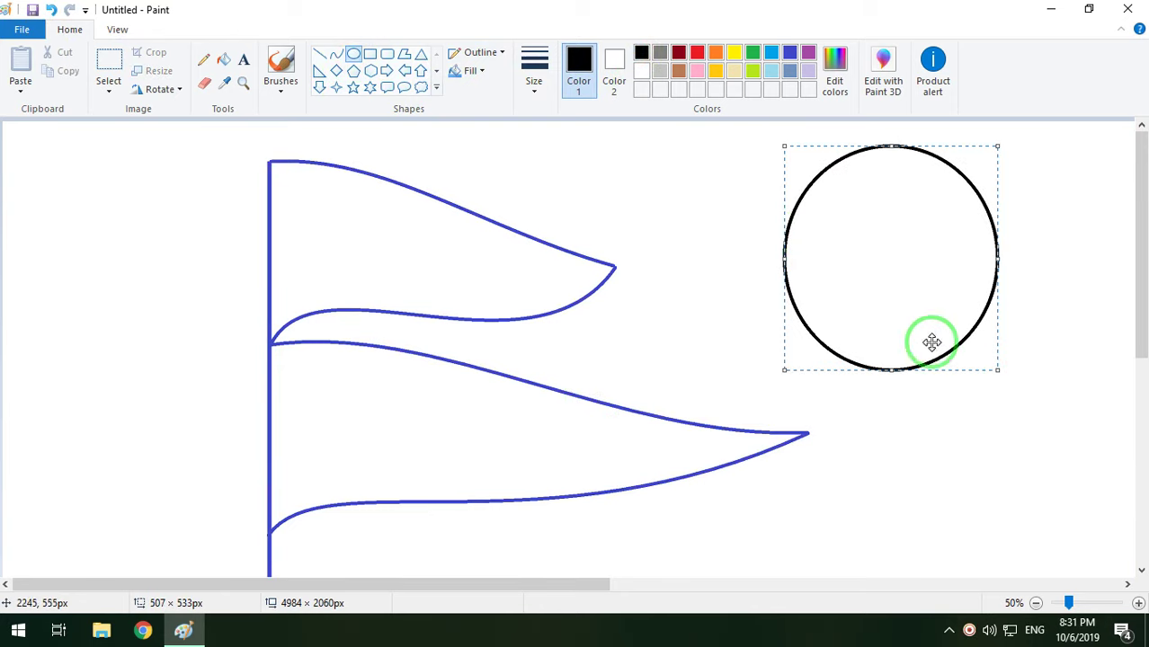
pyautogui.click(717, 172)
# Add a second overlapping circle, resized round and nudged slightly up and right
pyautogui.moveTo(773, 133); pyautogui.dragTo(1006, 369)
pyautogui.moveTo(774, 134); pyautogui.dragTo(786, 146)
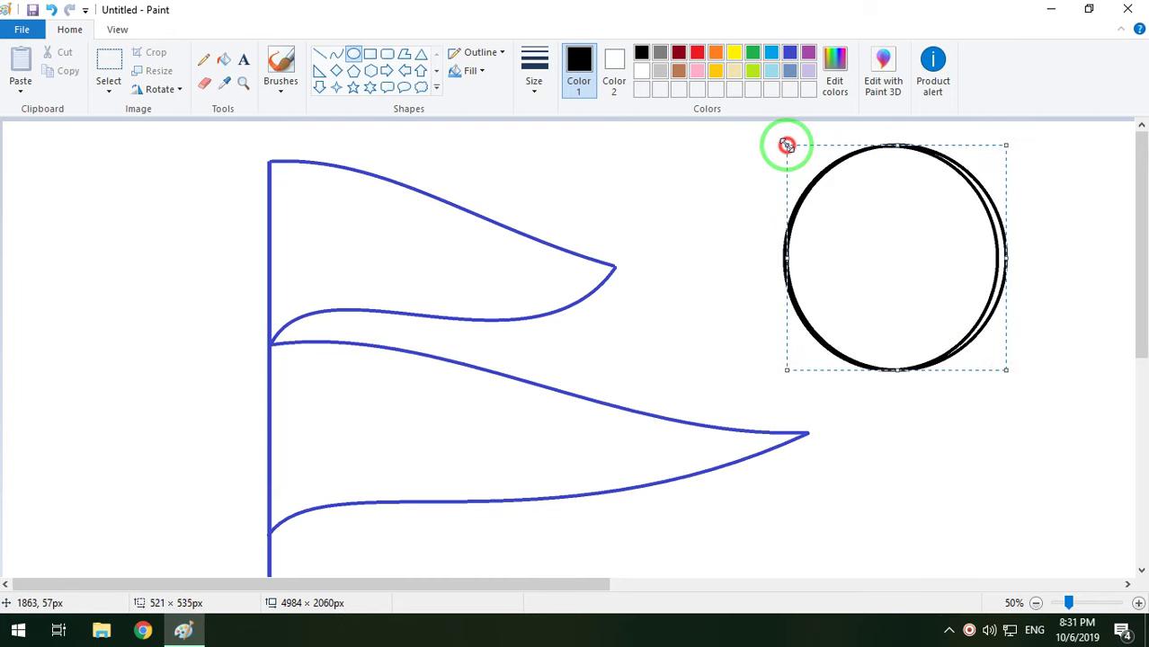
pyautogui.moveTo(1010, 258); pyautogui.dragTo(998, 258)
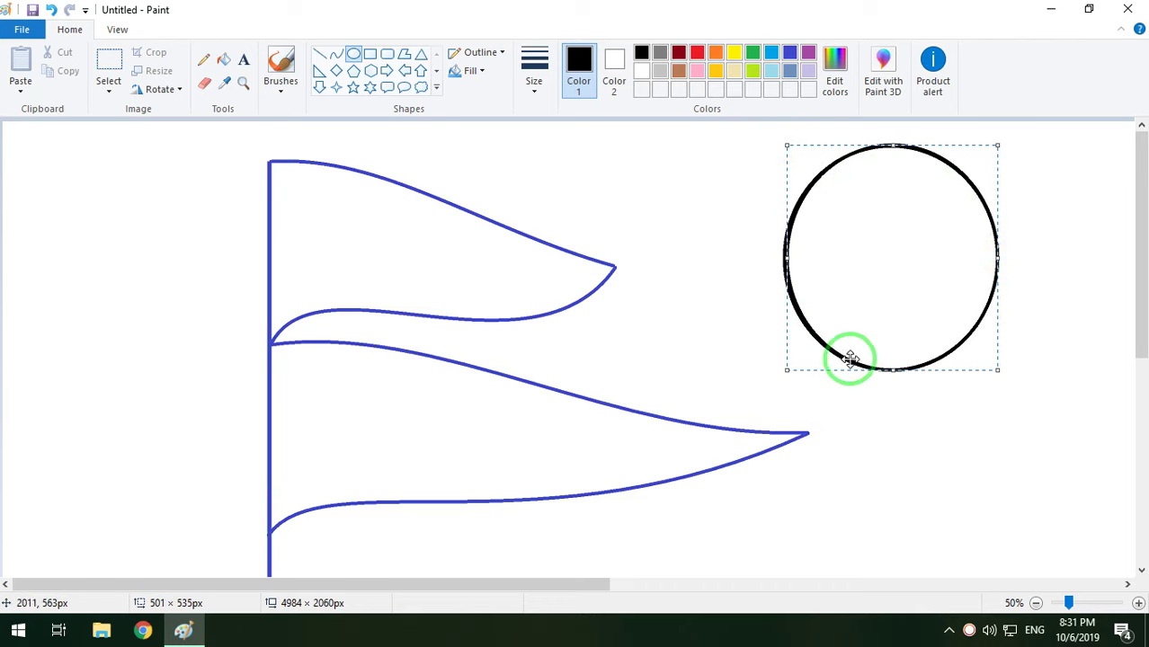
pyautogui.moveTo(892, 370); pyautogui.dragTo(885, 348)
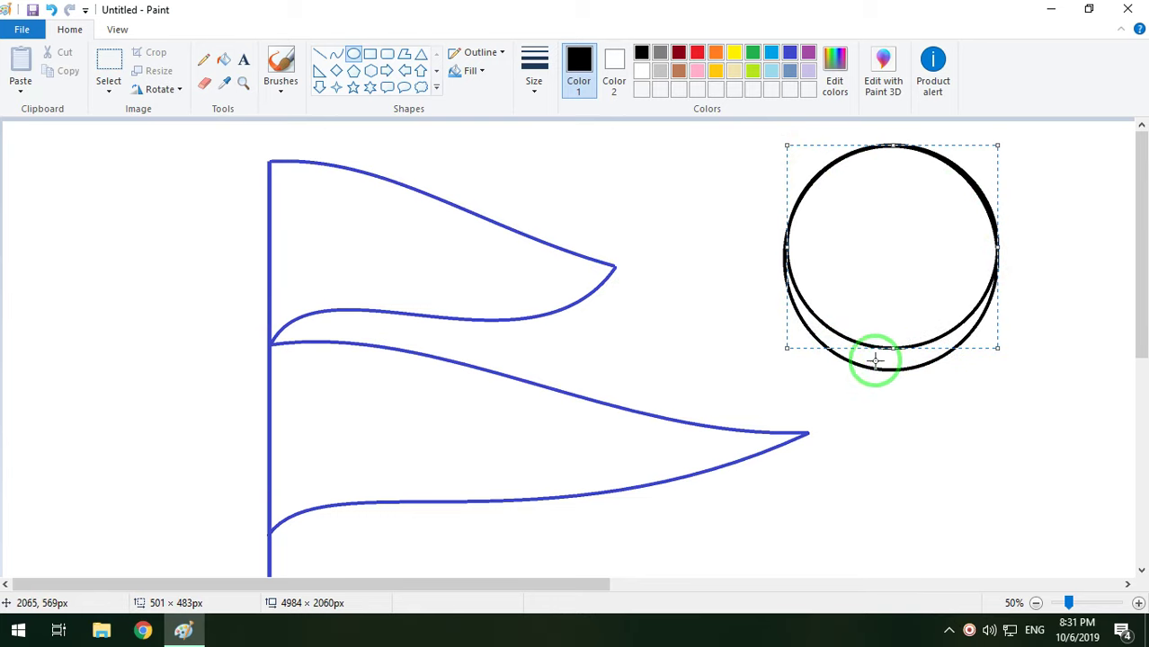
pyautogui.hotkey('ctrl', 'z')
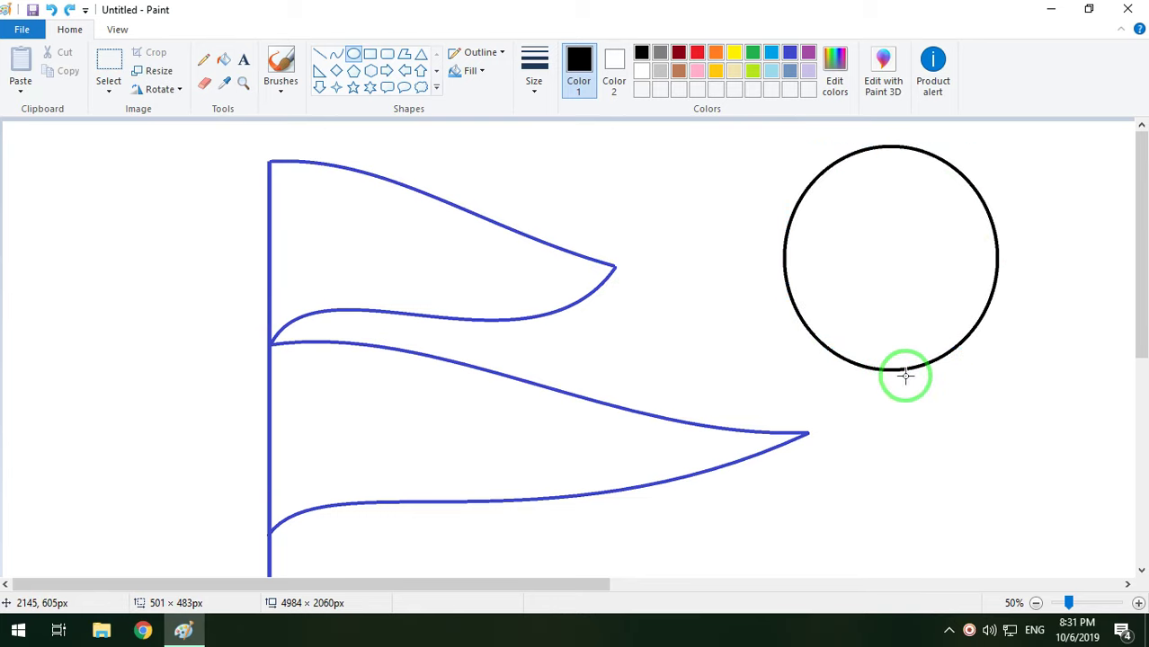
pyautogui.hotkey('ctrl', 'y')
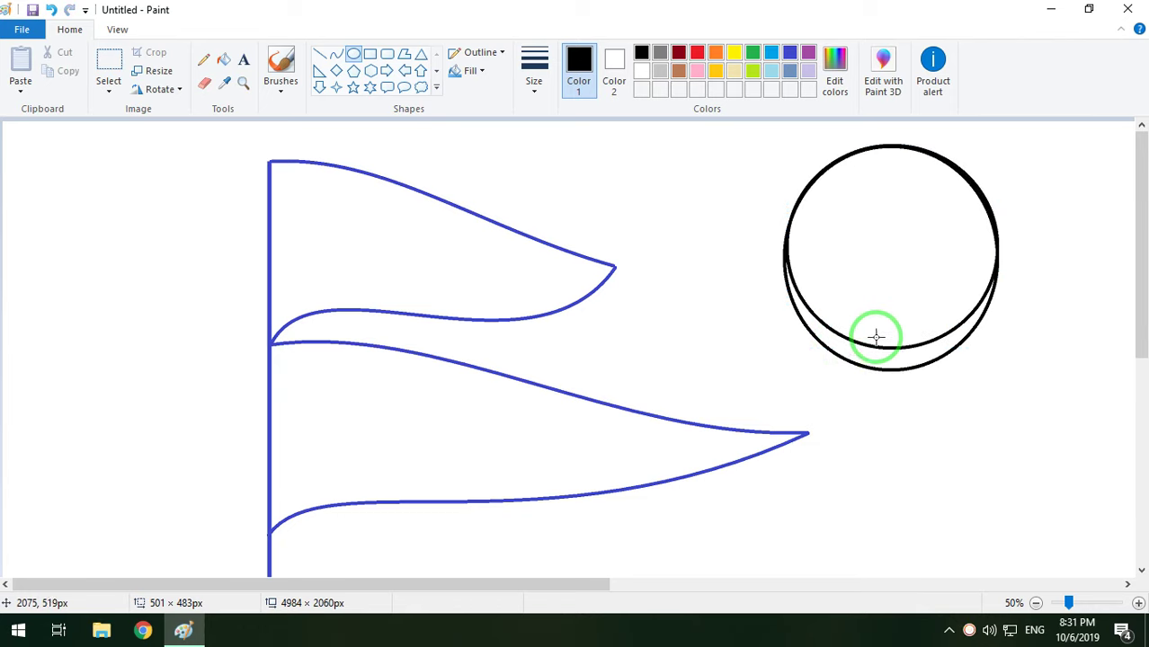
pyautogui.hotkey('ctrl', 'z')
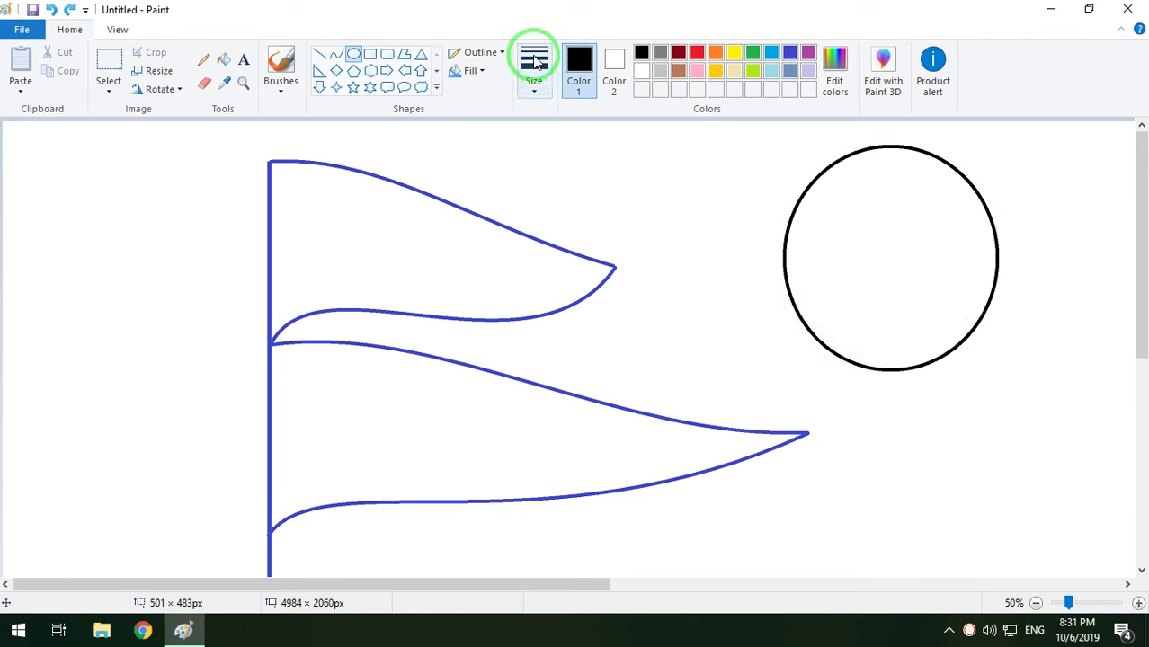
pyautogui.moveTo(778, 134); pyautogui.dragTo(999, 368)
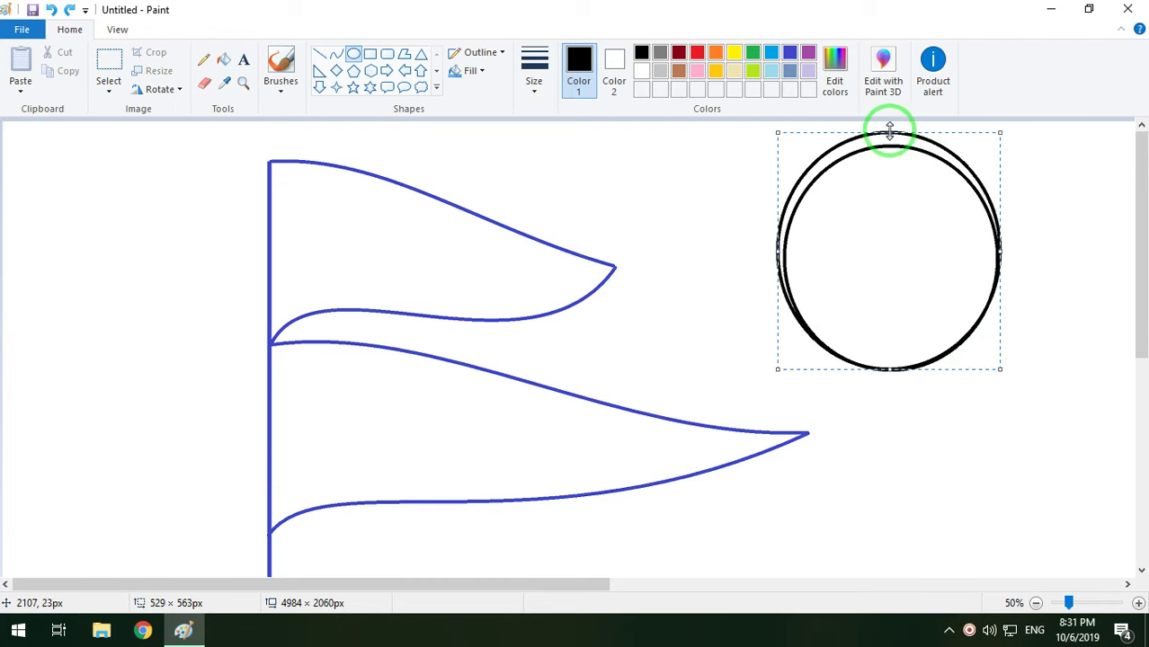
pyautogui.moveTo(890, 132); pyautogui.dragTo(893, 147)
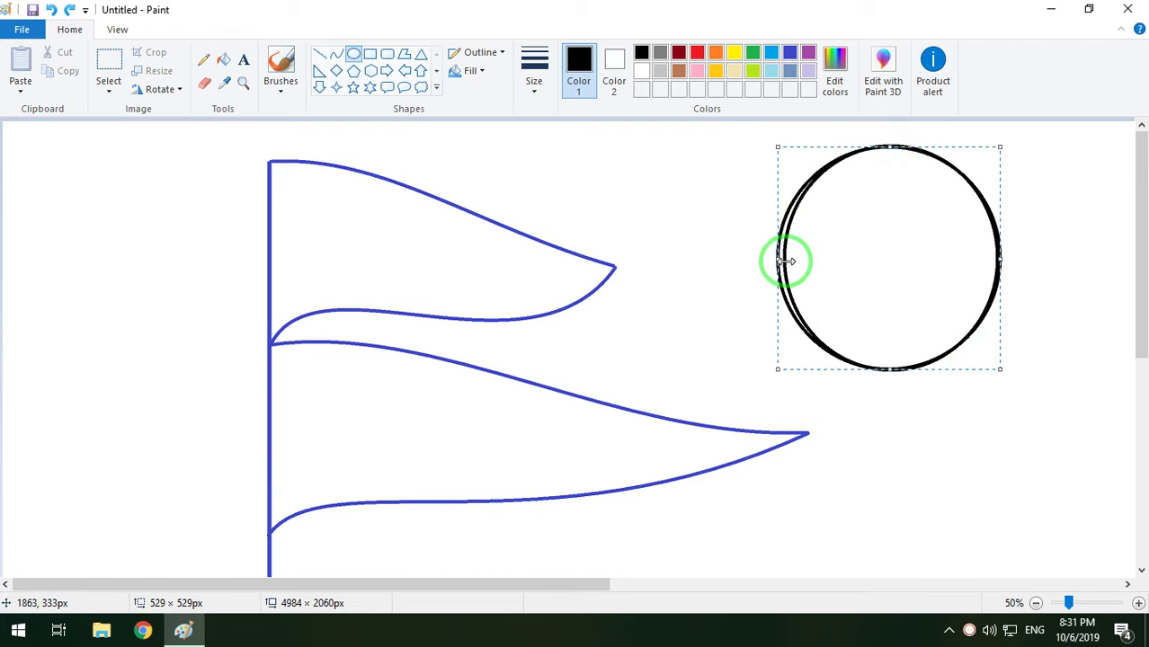
pyautogui.moveTo(787, 260); pyautogui.dragTo(780, 258)
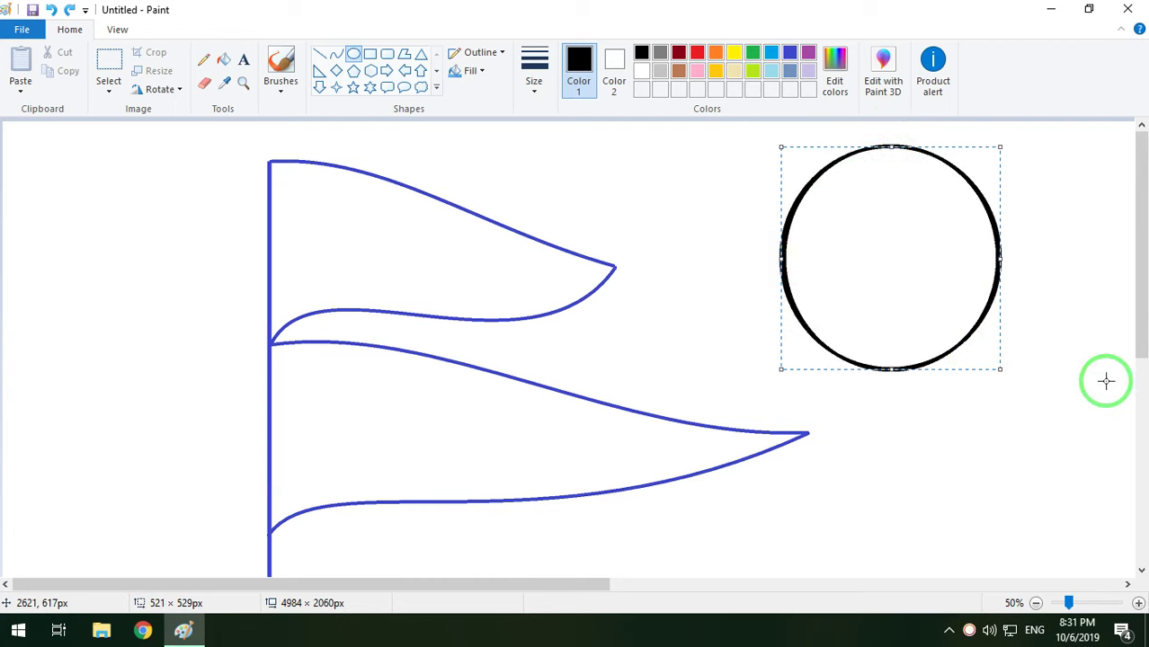
pyautogui.press('Up')
pyautogui.press('Up')
pyautogui.press('Up')
pyautogui.press('Up')
pyautogui.press('Up')
pyautogui.press('Up')
pyautogui.press('Up')
pyautogui.press('Up')
pyautogui.press('Up')
pyautogui.press('Up')
pyautogui.press('Up')
pyautogui.press('Up')
pyautogui.press('Up')
pyautogui.press('Up')
pyautogui.press('Up')
pyautogui.press('Up')
pyautogui.press('Up')
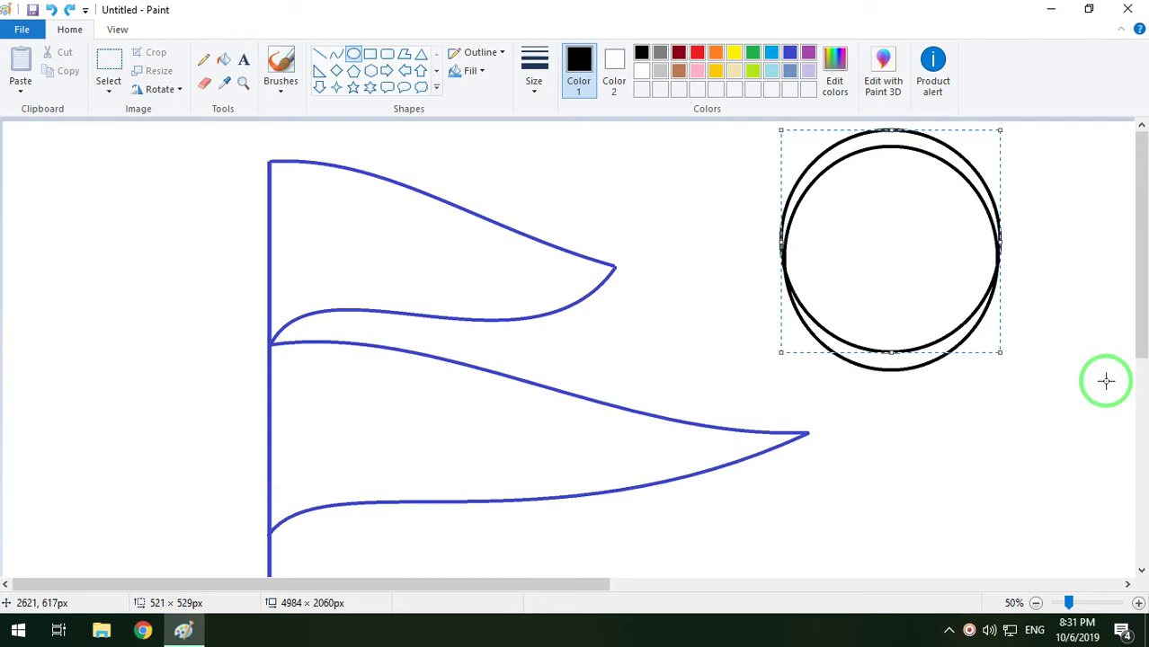
pyautogui.press('Up')
pyautogui.press('Up')
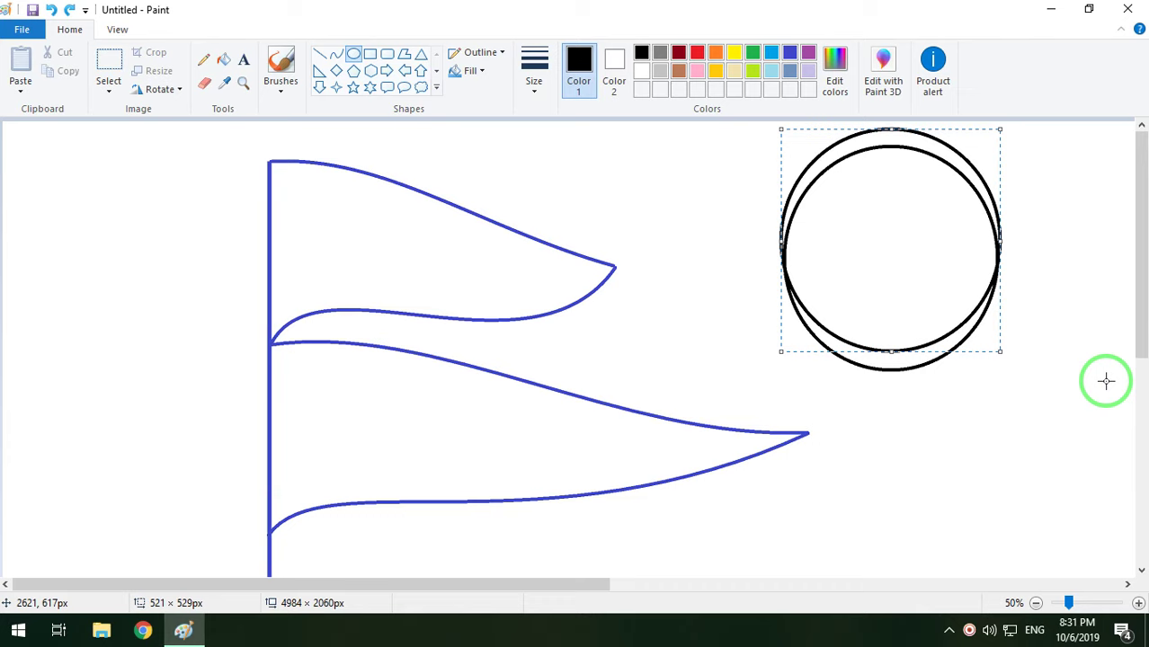
pyautogui.press('Right')
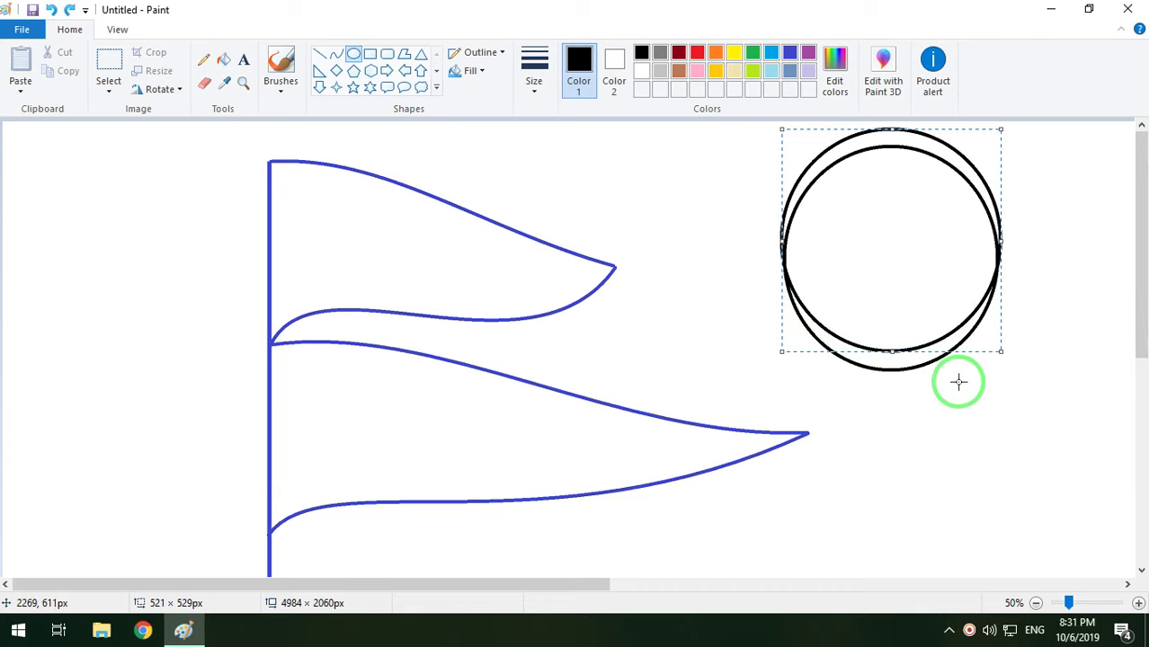
pyautogui.click(695, 209)
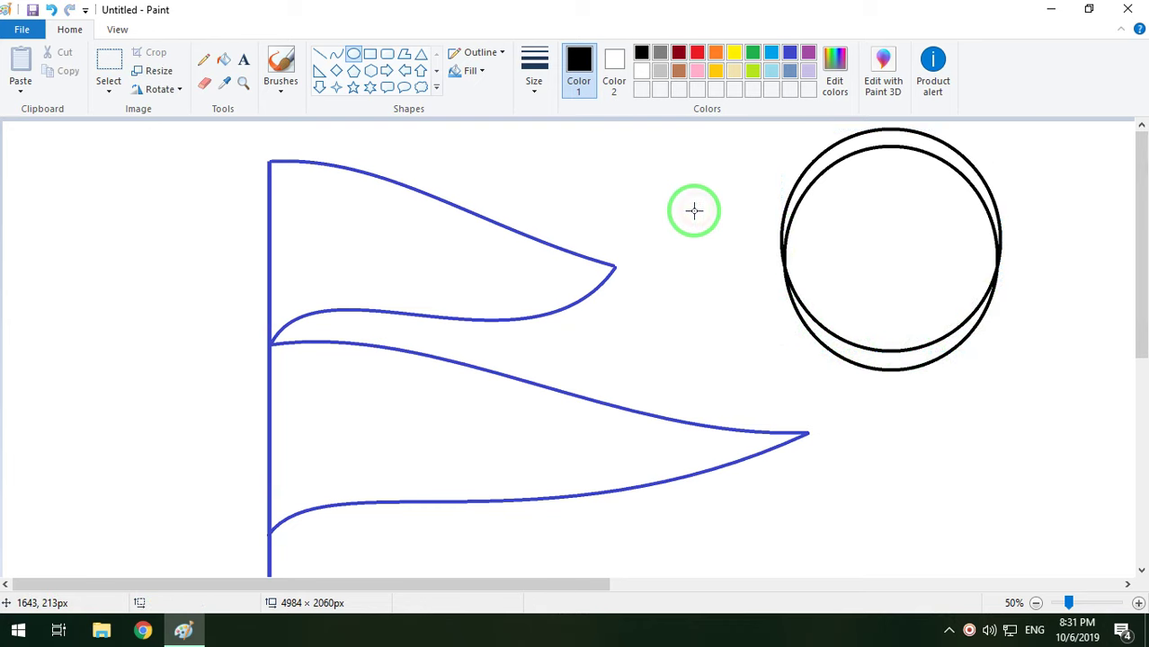
# Draw a six-point star in the lower part of the circles and fit its size
pyautogui.click(369, 87)
pyautogui.moveTo(821, 229)
pyautogui.mouseDown()
pyautogui.moveTo(877, 317)
pyautogui.moveTo(958, 370)
pyautogui.mouseUp()
pyautogui.moveTo(890, 232); pyautogui.dragTo(900, 252)
pyautogui.moveTo(822, 313); pyautogui.dragTo(840, 313)
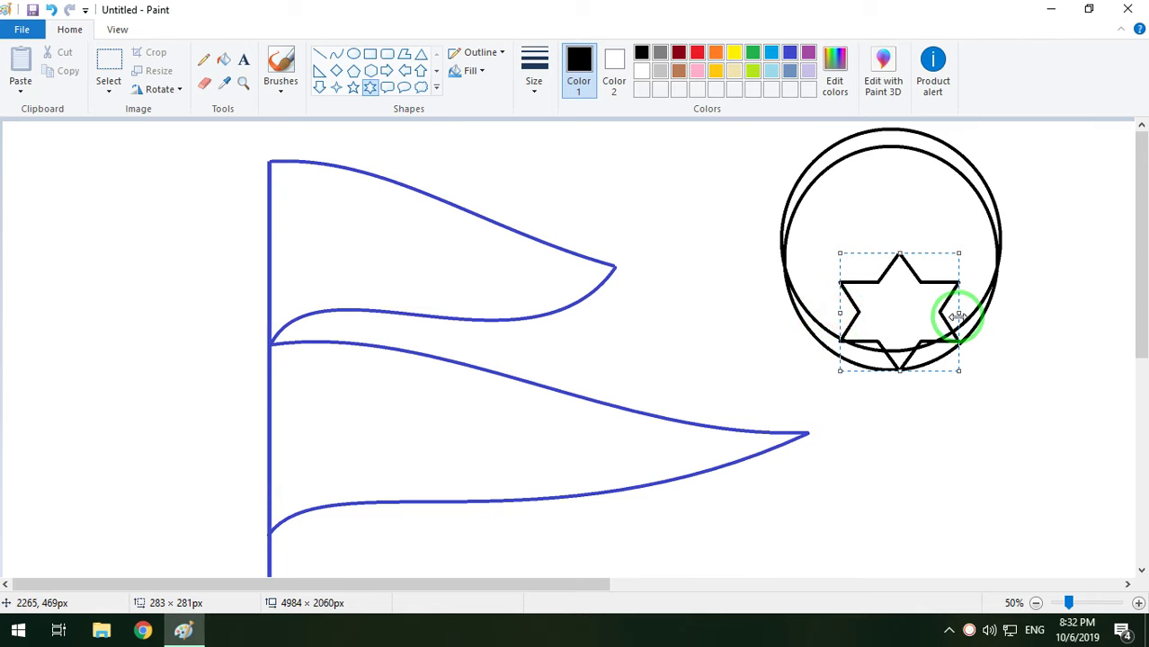
pyautogui.moveTo(959, 315); pyautogui.dragTo(964, 314)
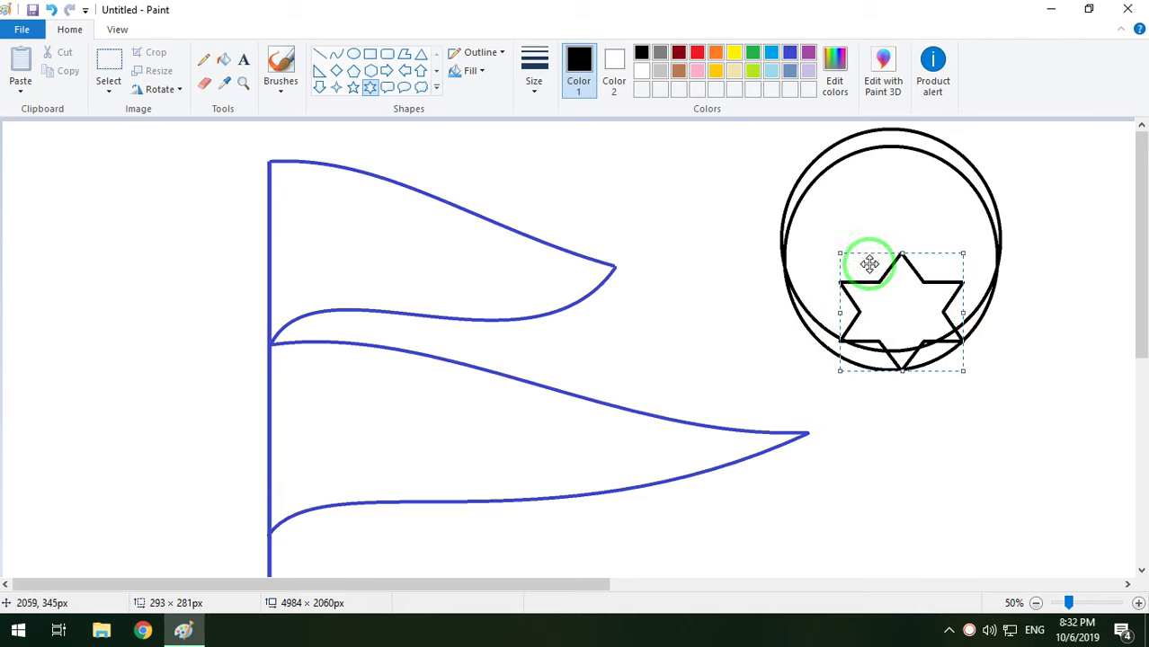
pyautogui.moveTo(869, 262); pyautogui.dragTo(864, 254)
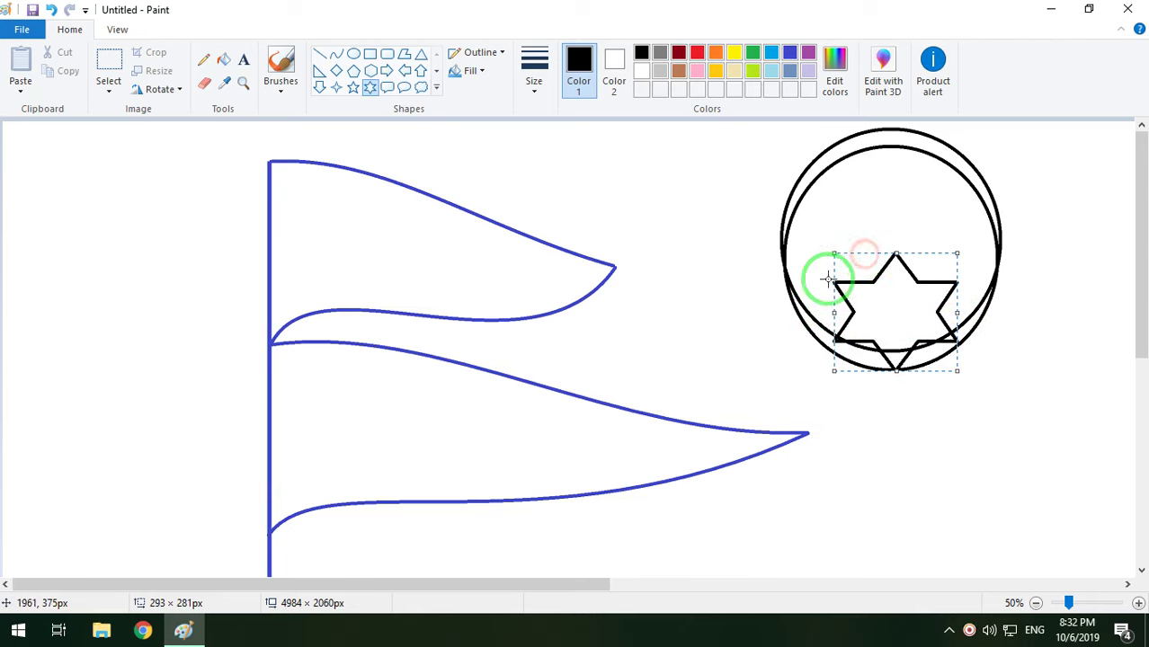
pyautogui.click(722, 263)
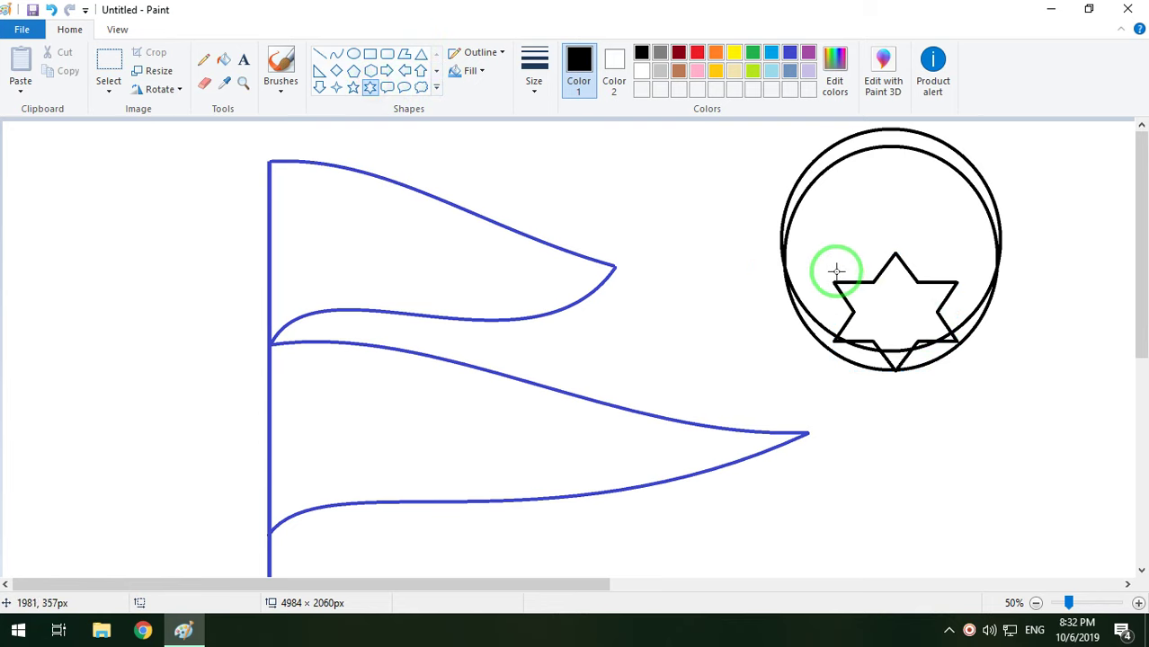
# Draw a second six-point star, rotate it right 90°, and resize it to match the first
pyautogui.moveTo(835, 270); pyautogui.dragTo(960, 372)
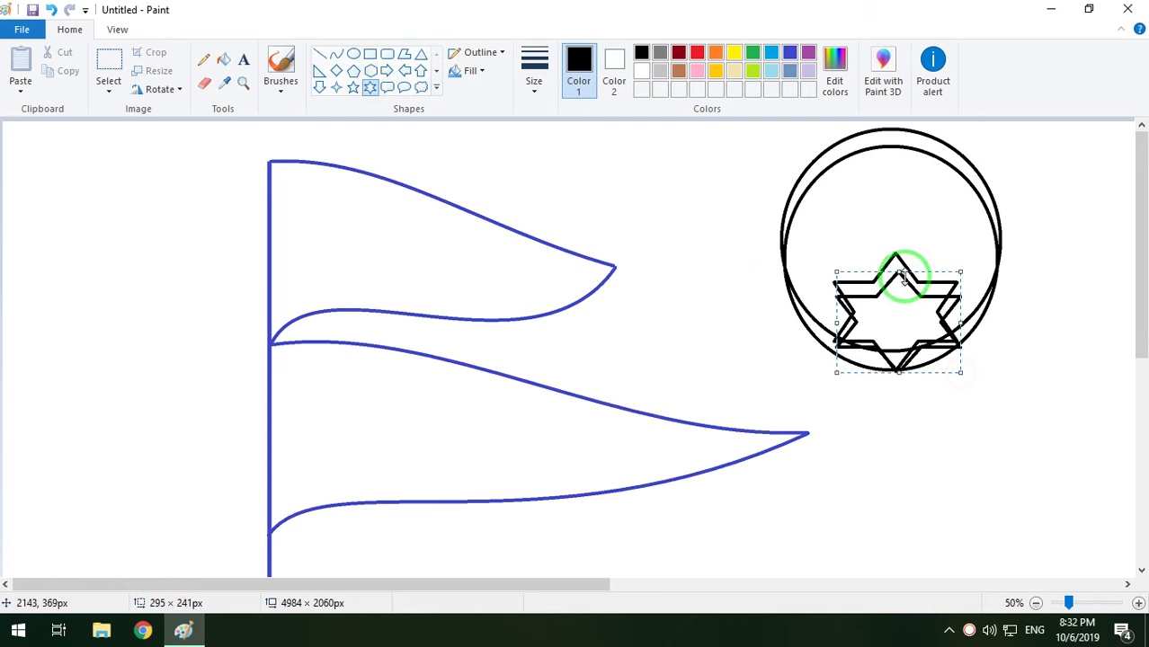
pyautogui.moveTo(895, 264); pyautogui.dragTo(894, 256)
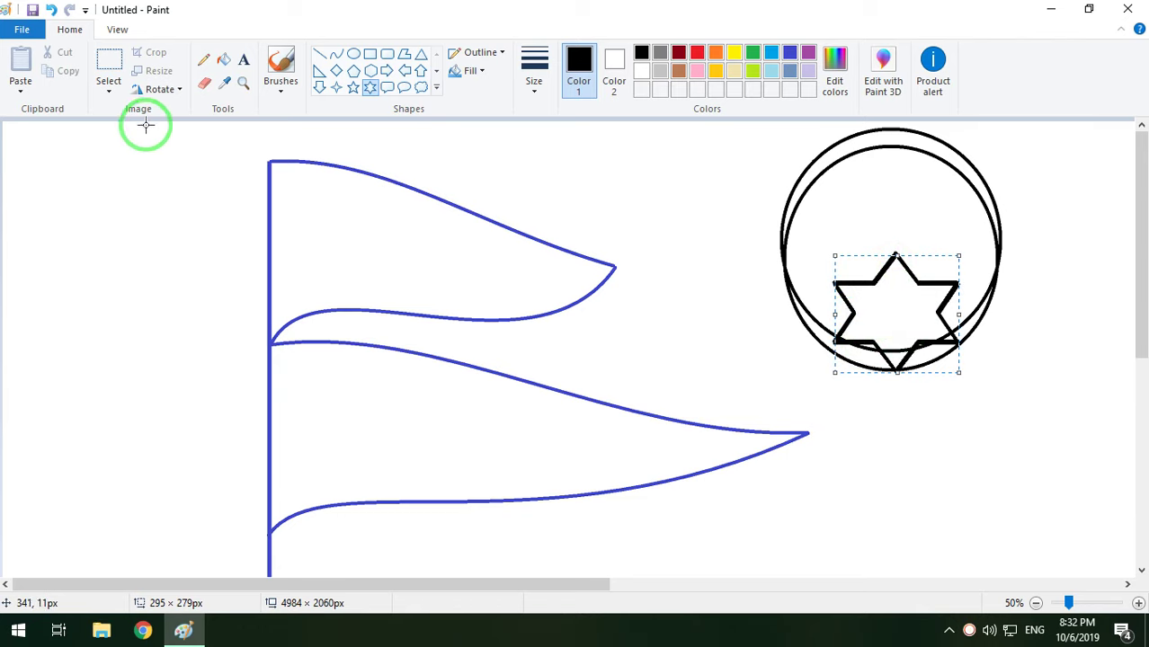
pyautogui.click(177, 99)
pyautogui.click(178, 109)
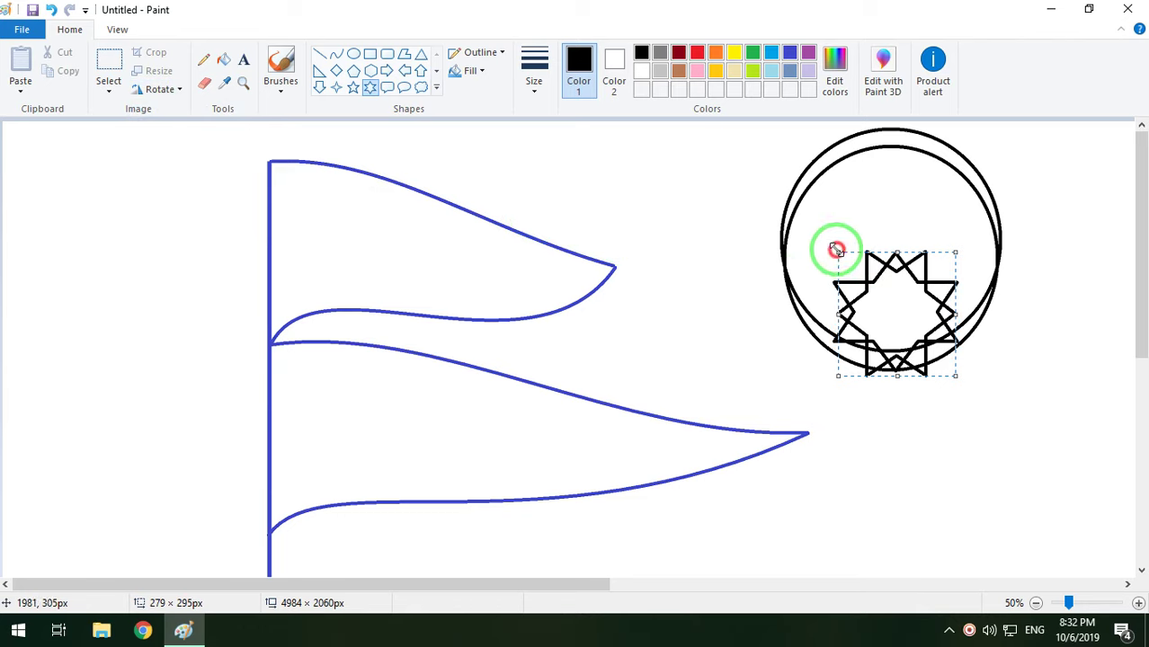
pyautogui.moveTo(836, 250); pyautogui.dragTo(832, 258)
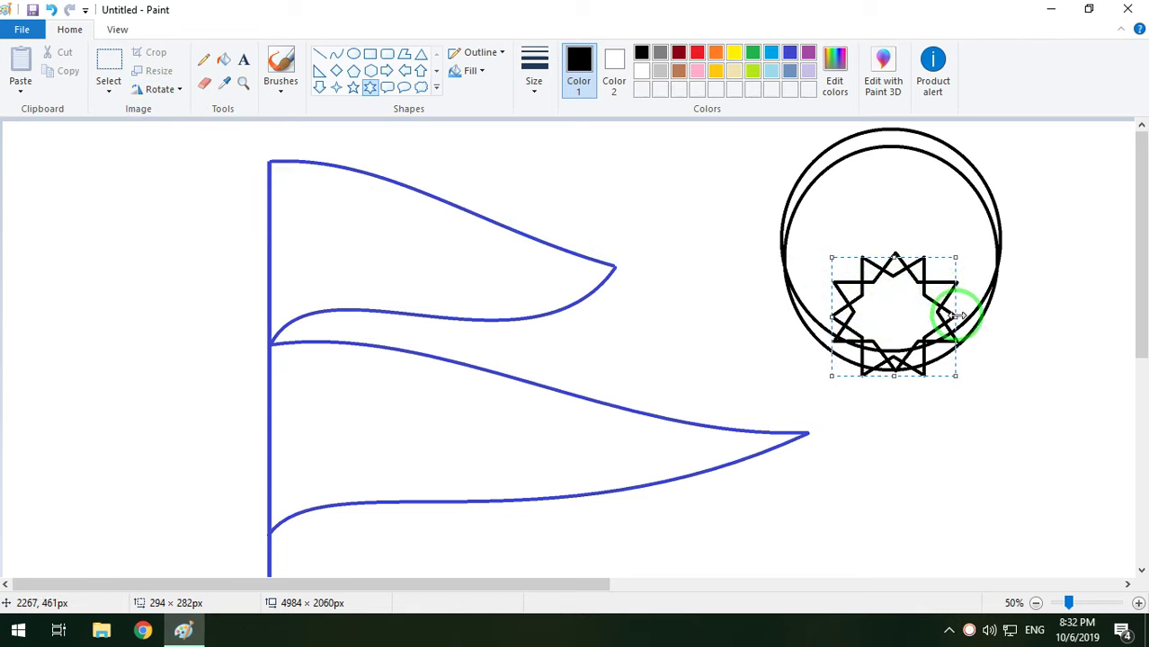
pyautogui.moveTo(956, 315); pyautogui.dragTo(966, 314)
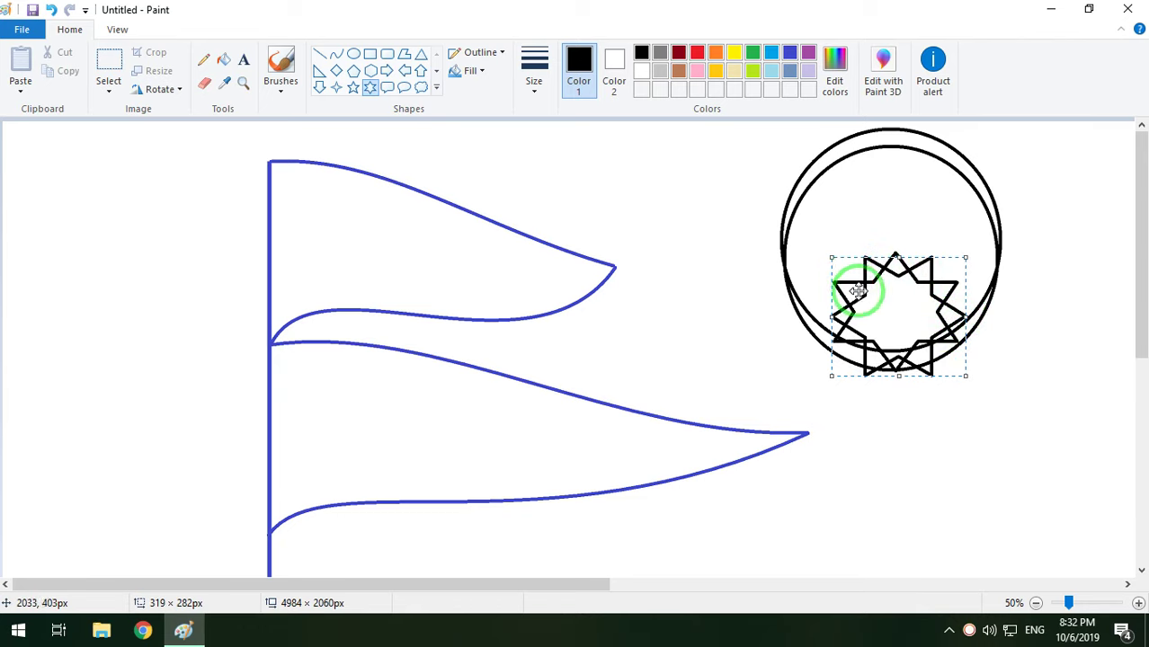
pyautogui.moveTo(858, 290); pyautogui.dragTo(859, 287)
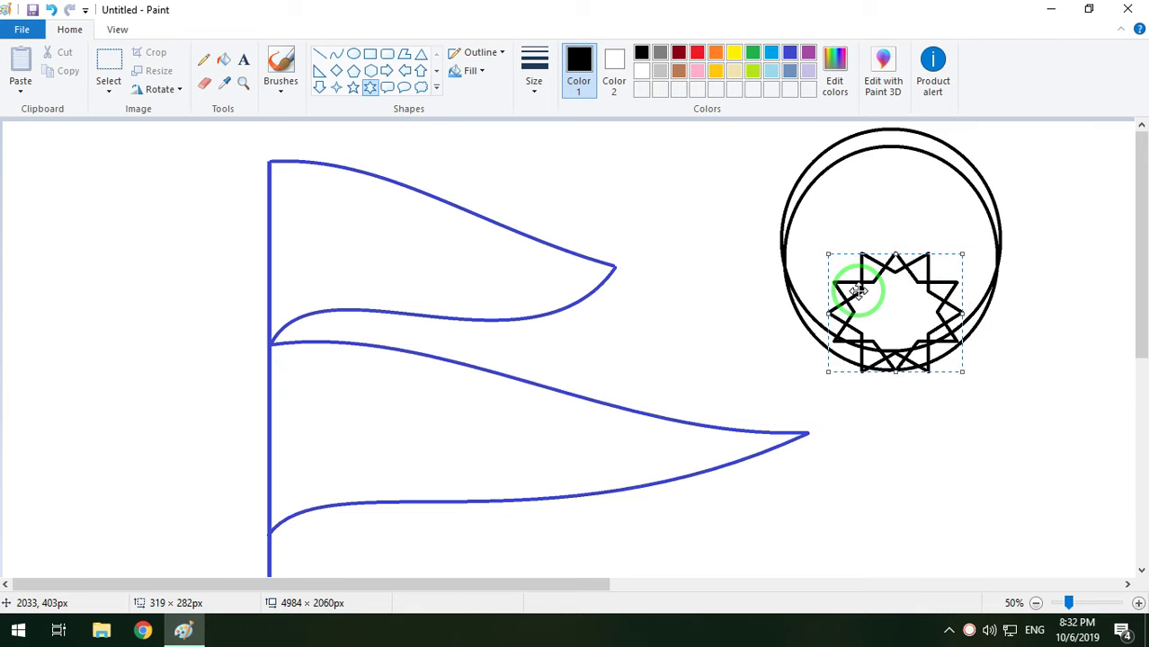
pyautogui.moveTo(859, 290); pyautogui.dragTo(858, 289)
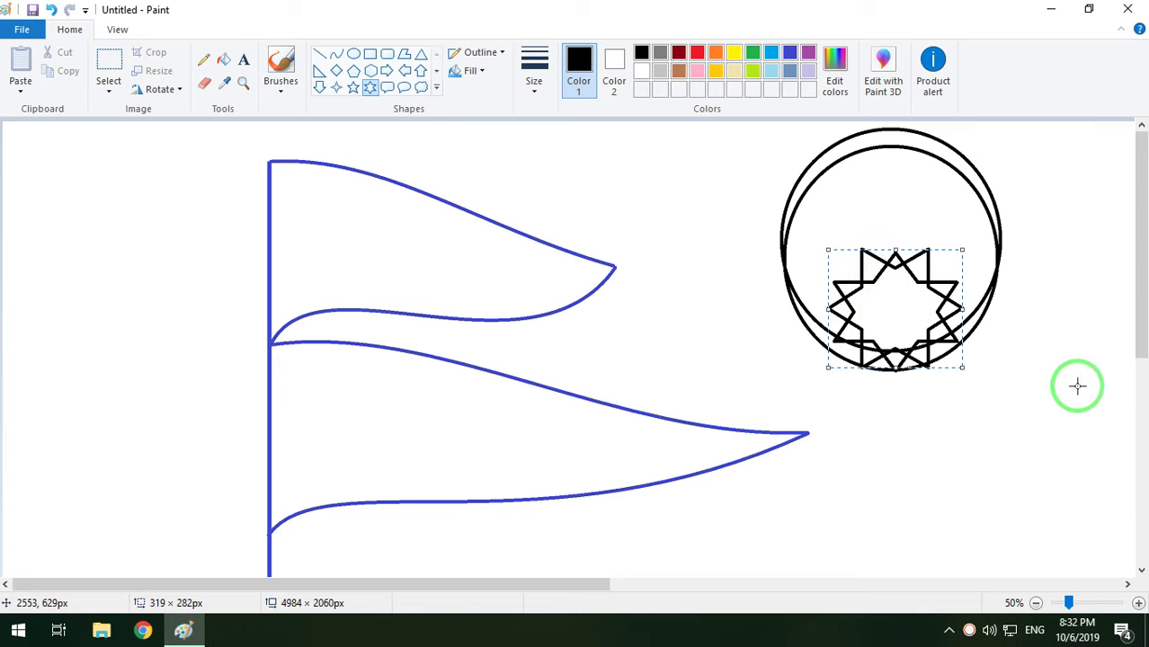
# Delete the old star and draw a new six-point star inside the circle's lower part
pyautogui.press('Delete')
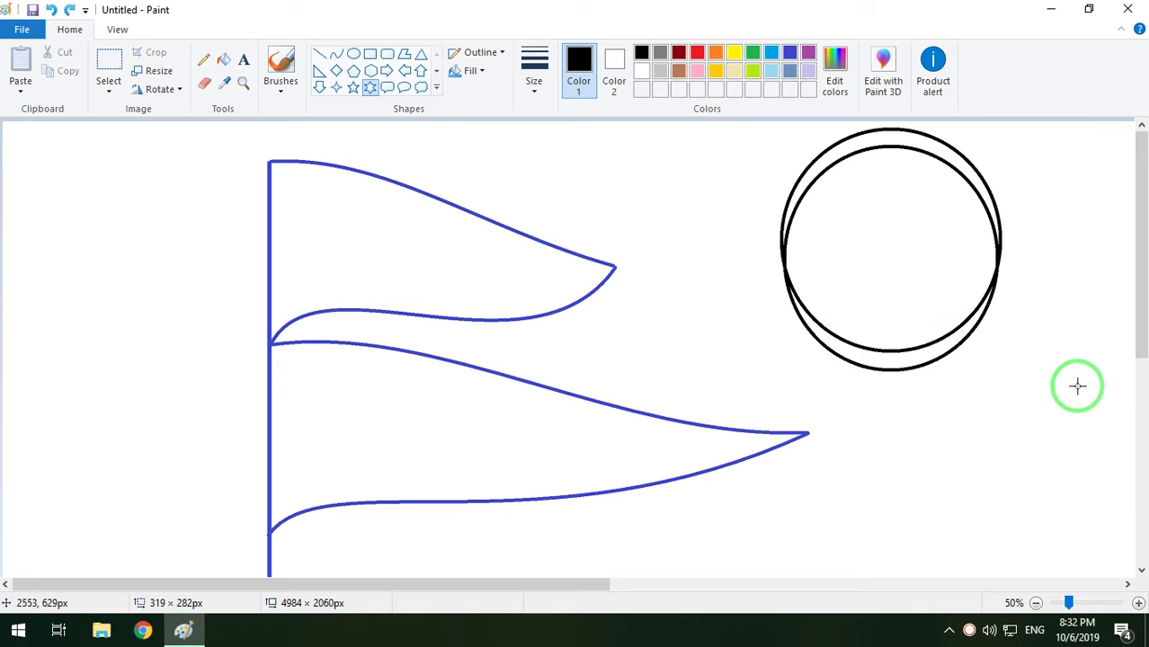
pyautogui.moveTo(846, 270); pyautogui.dragTo(943, 370)
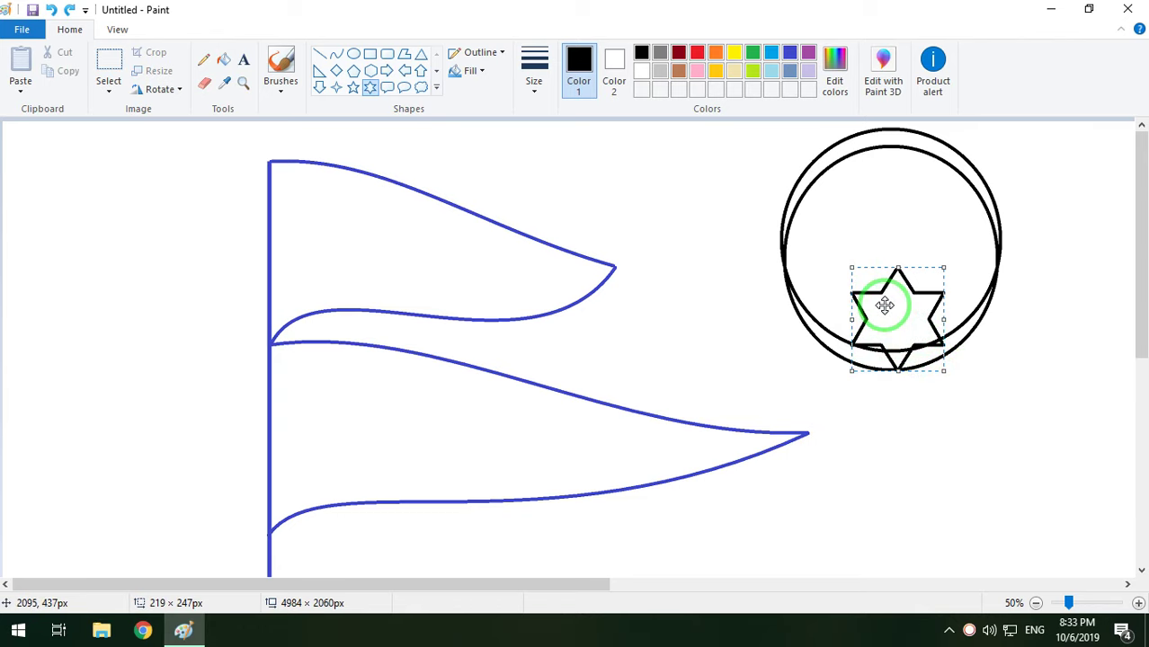
pyautogui.press('Left')
pyautogui.press('Left')
pyautogui.press('Left')
pyautogui.press('Left')
pyautogui.press('Left')
pyautogui.press('Left')
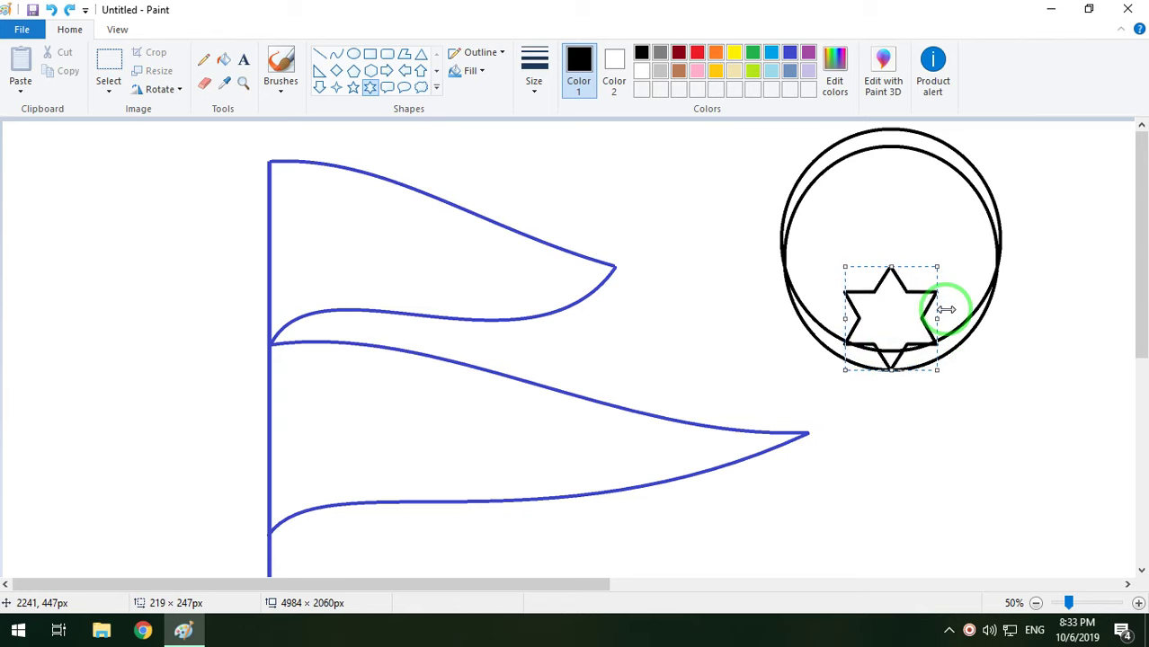
pyautogui.press('Right')
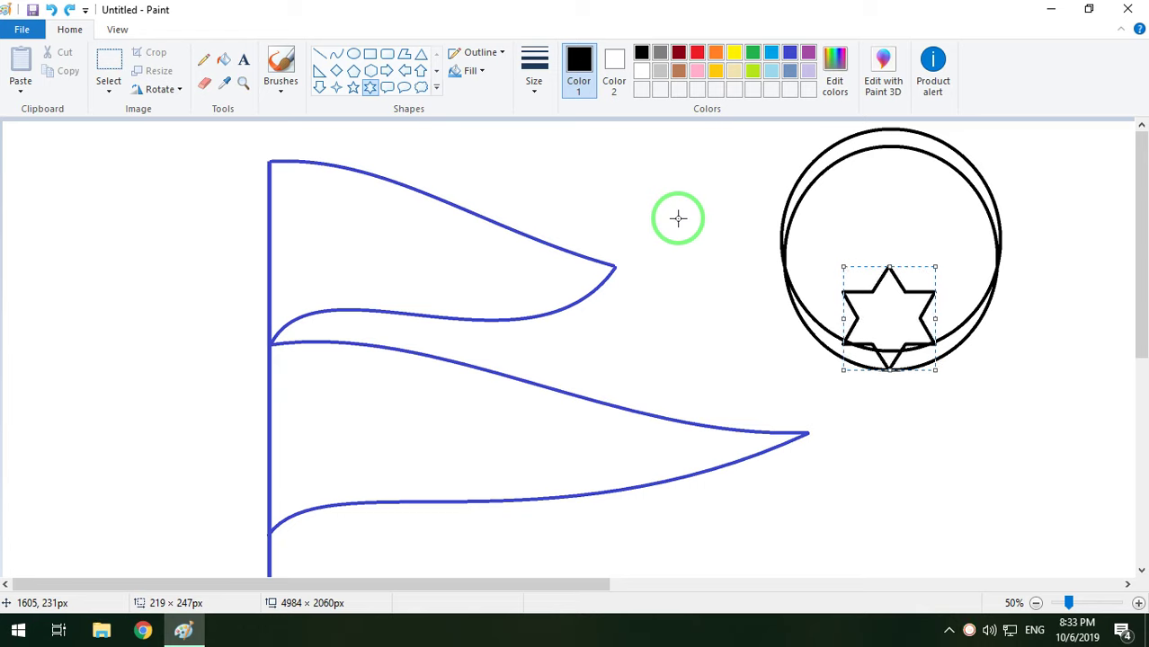
# Draw another six-point star over the first, resize it to match, and rotate it right 90°
pyautogui.click(649, 224)
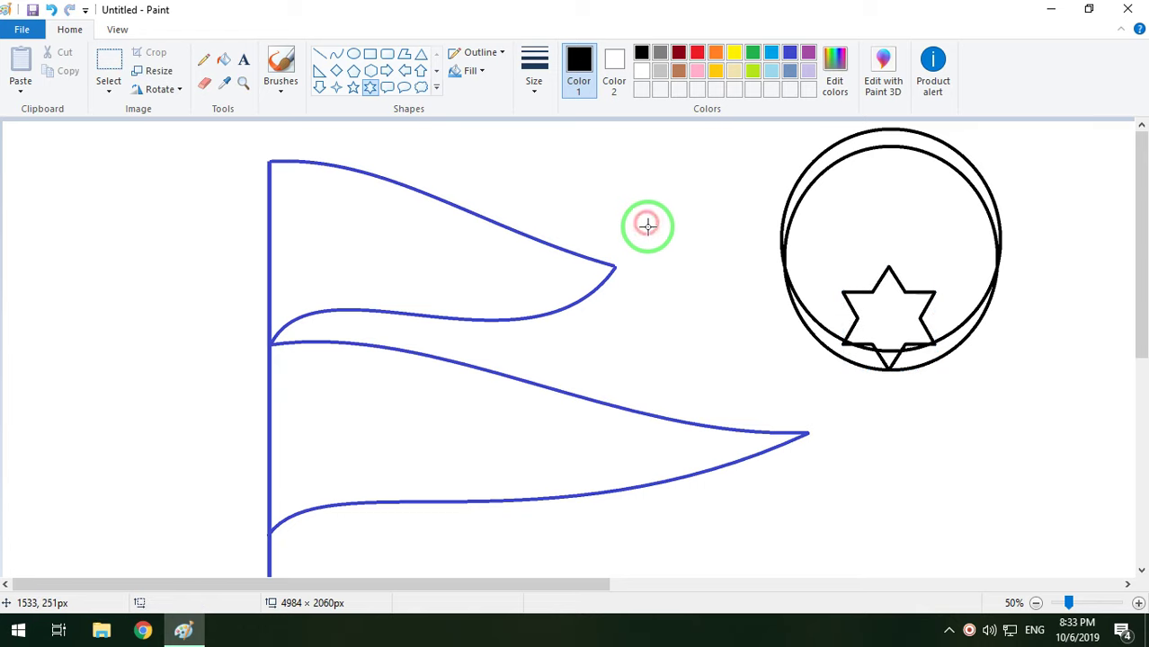
pyautogui.click(370, 86)
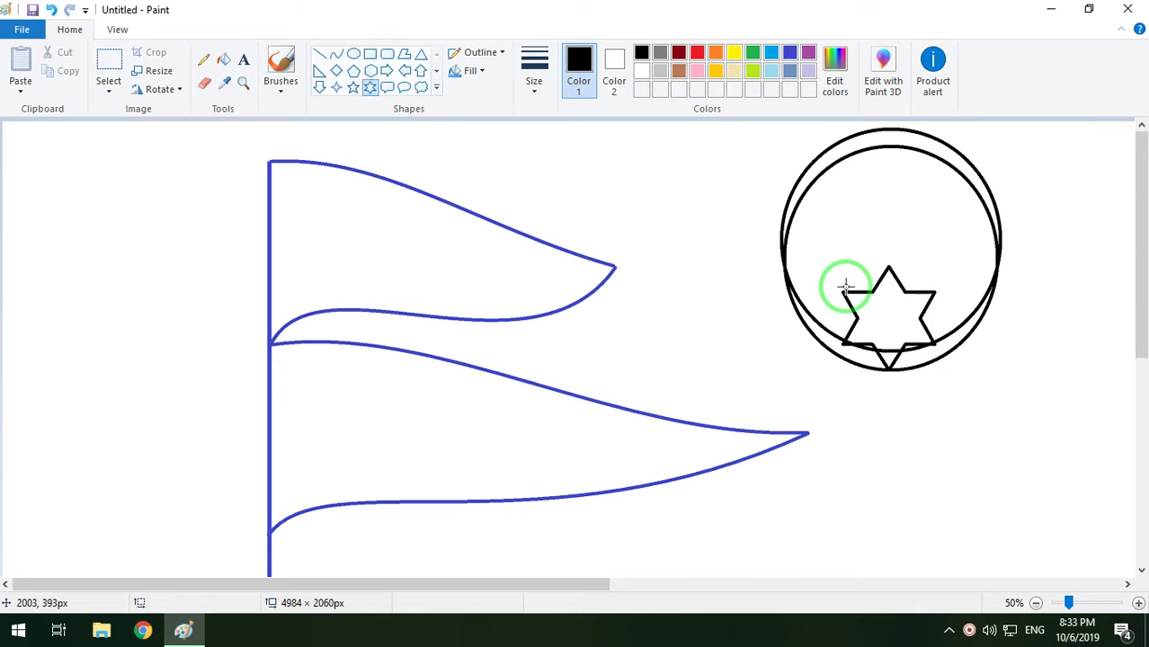
pyautogui.moveTo(828, 270); pyautogui.dragTo(932, 364)
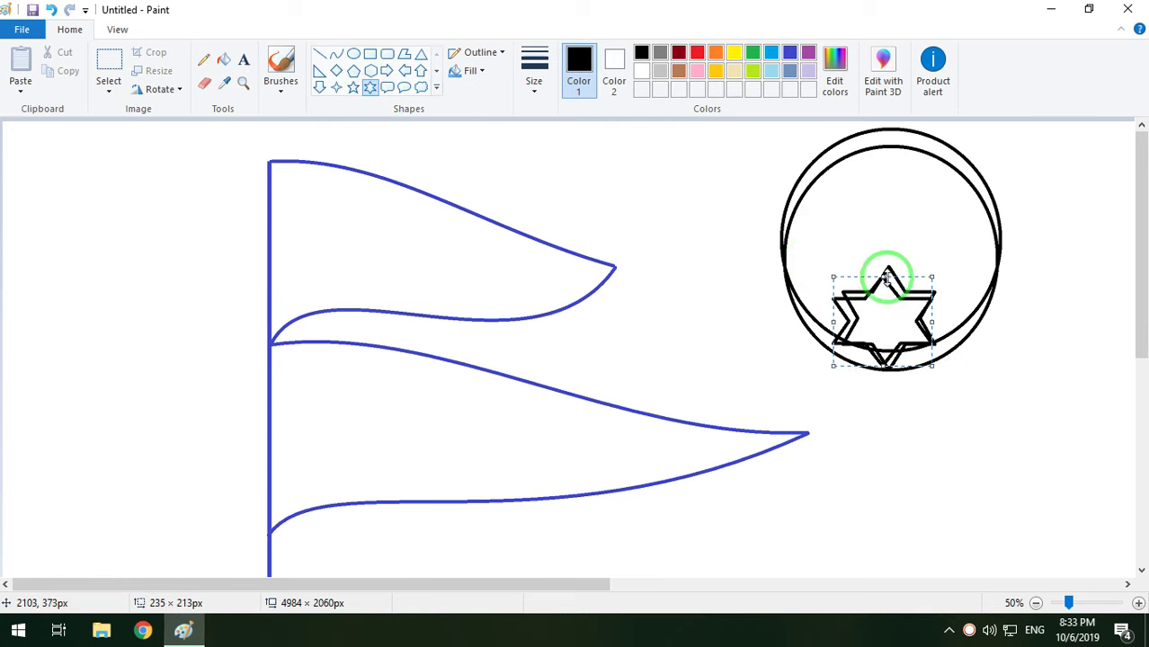
pyautogui.moveTo(886, 276); pyautogui.dragTo(886, 268)
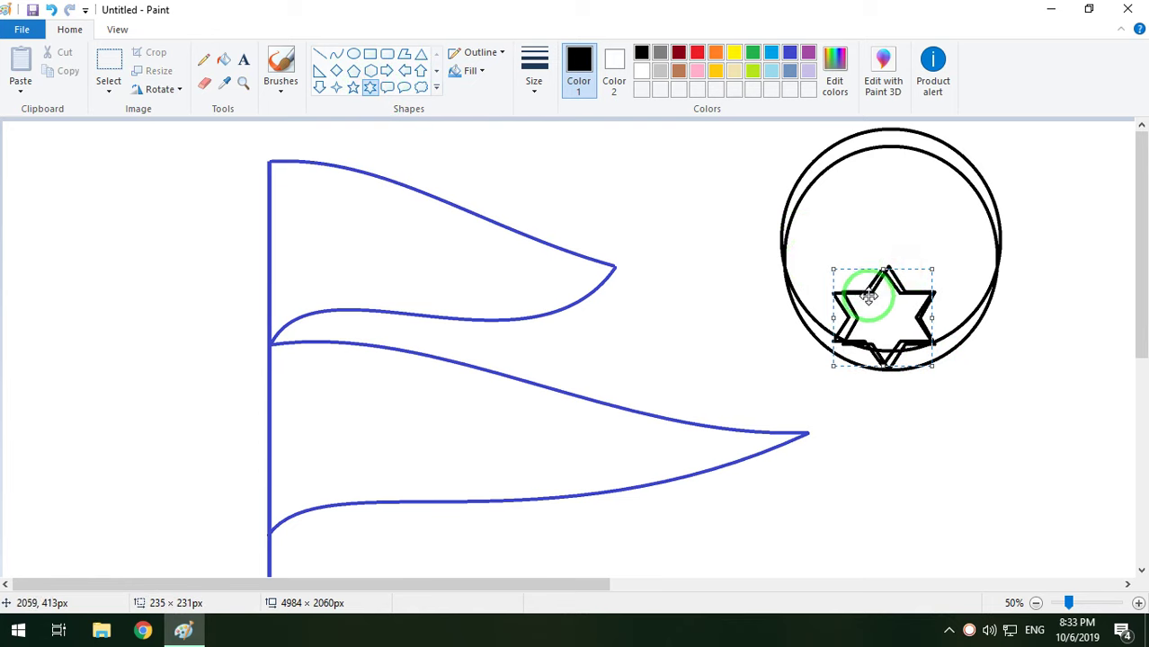
pyautogui.moveTo(833, 316); pyautogui.dragTo(841, 317)
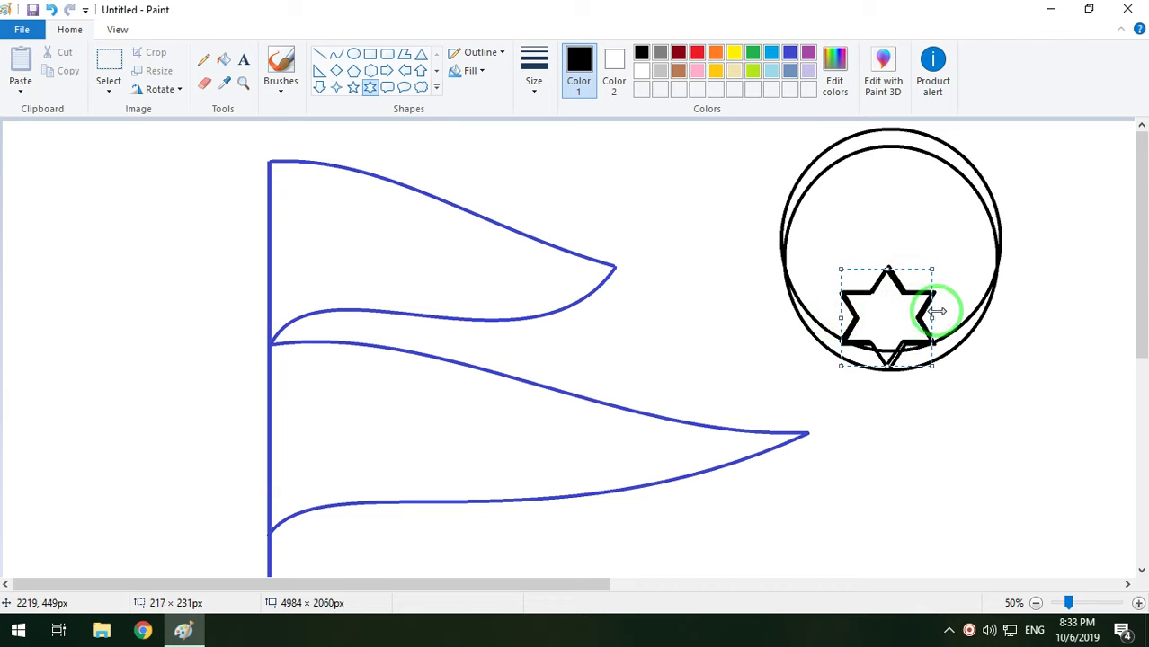
pyautogui.moveTo(936, 318); pyautogui.dragTo(944, 317)
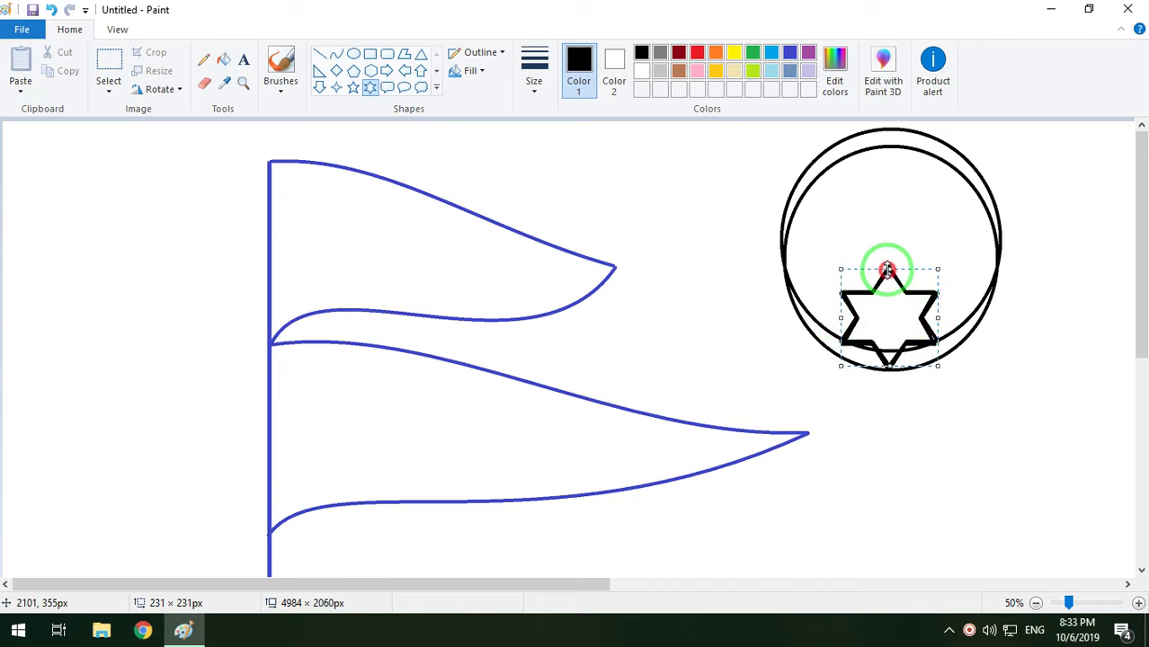
pyautogui.moveTo(886, 269); pyautogui.dragTo(889, 268)
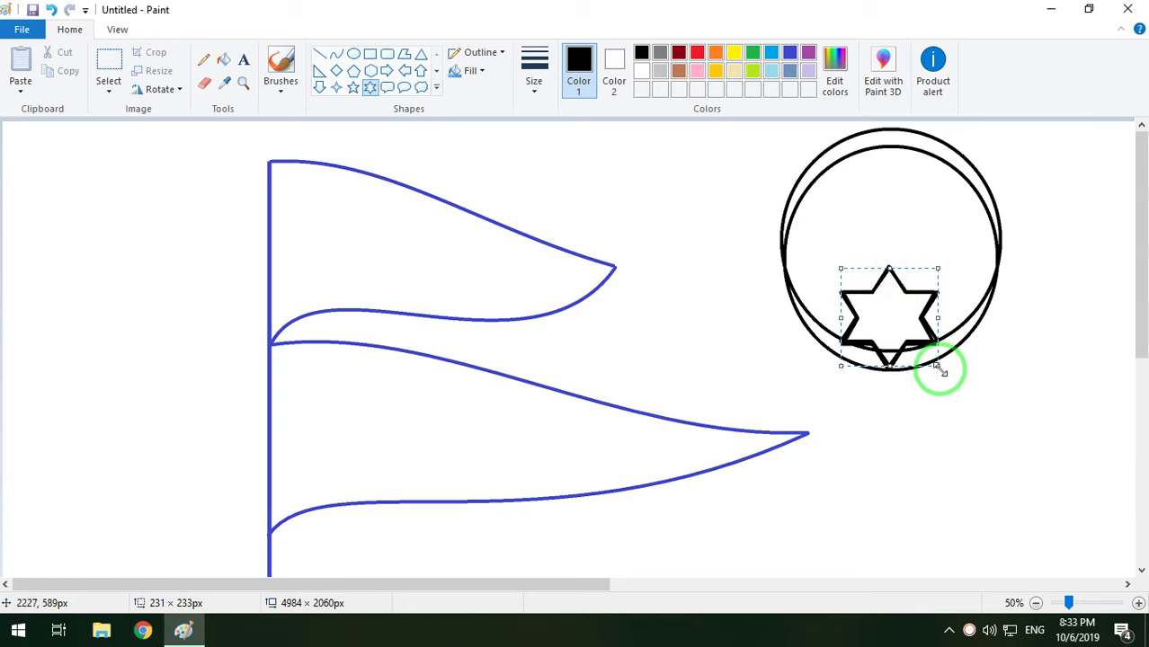
pyautogui.moveTo(940, 369); pyautogui.dragTo(937, 367)
pyautogui.click(159, 89)
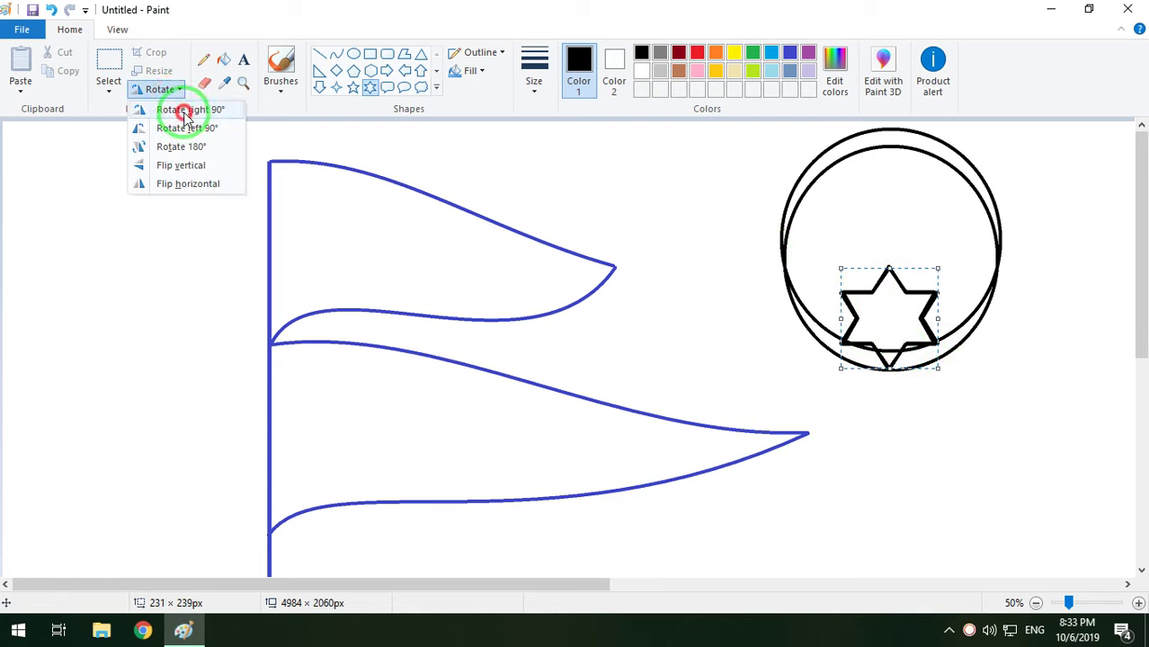
pyautogui.click(186, 110)
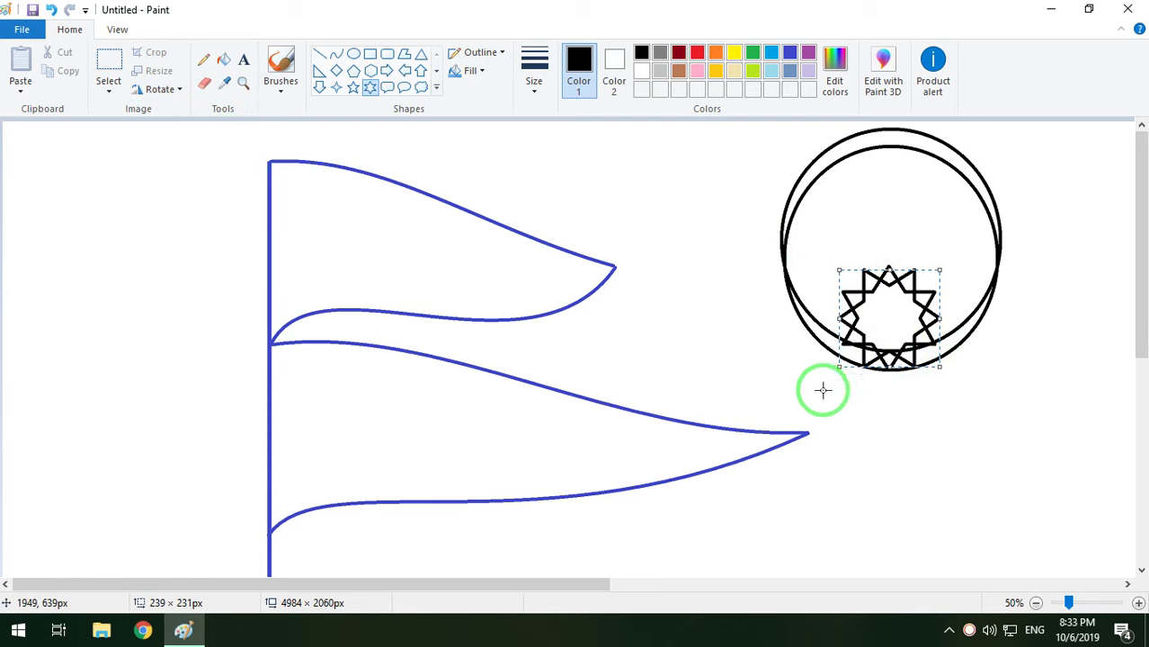
# Erase small gaps at the circle's left and right edges, then pick a thicker eraser size
pyautogui.click(203, 84)
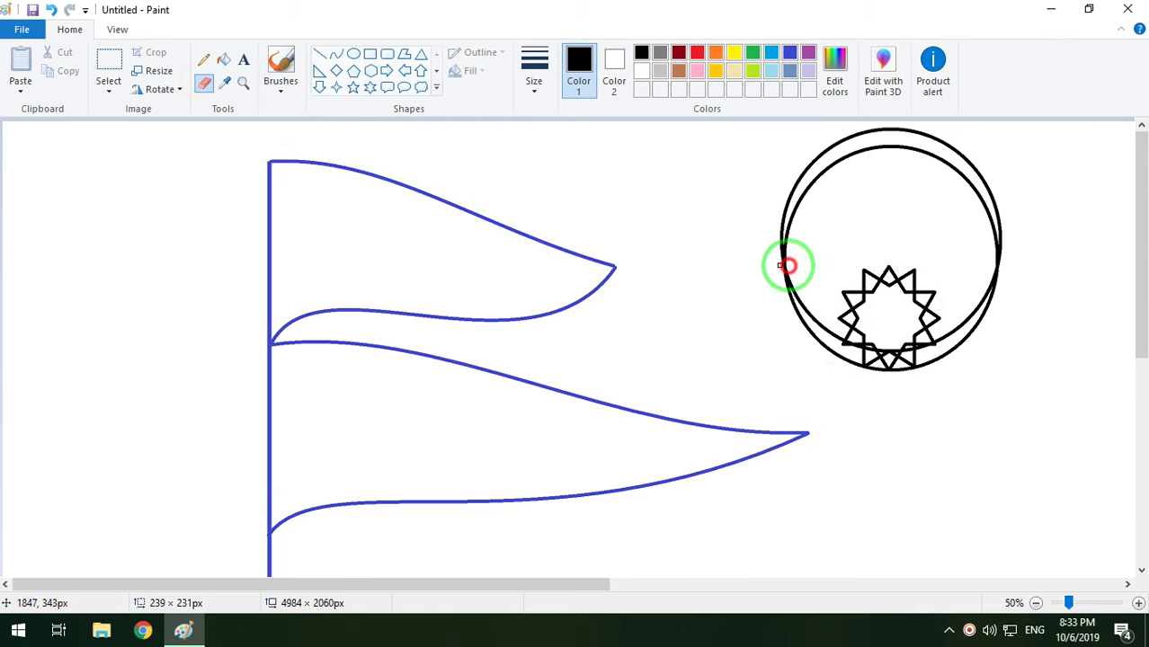
pyautogui.click(780, 265)
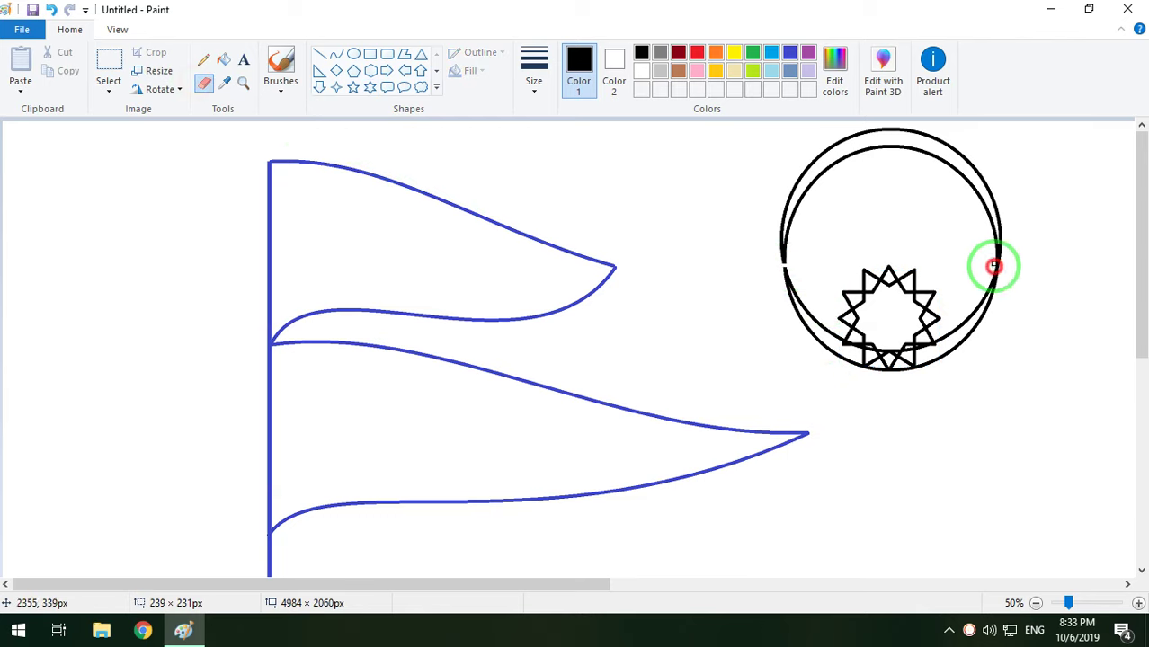
pyautogui.click(994, 267)
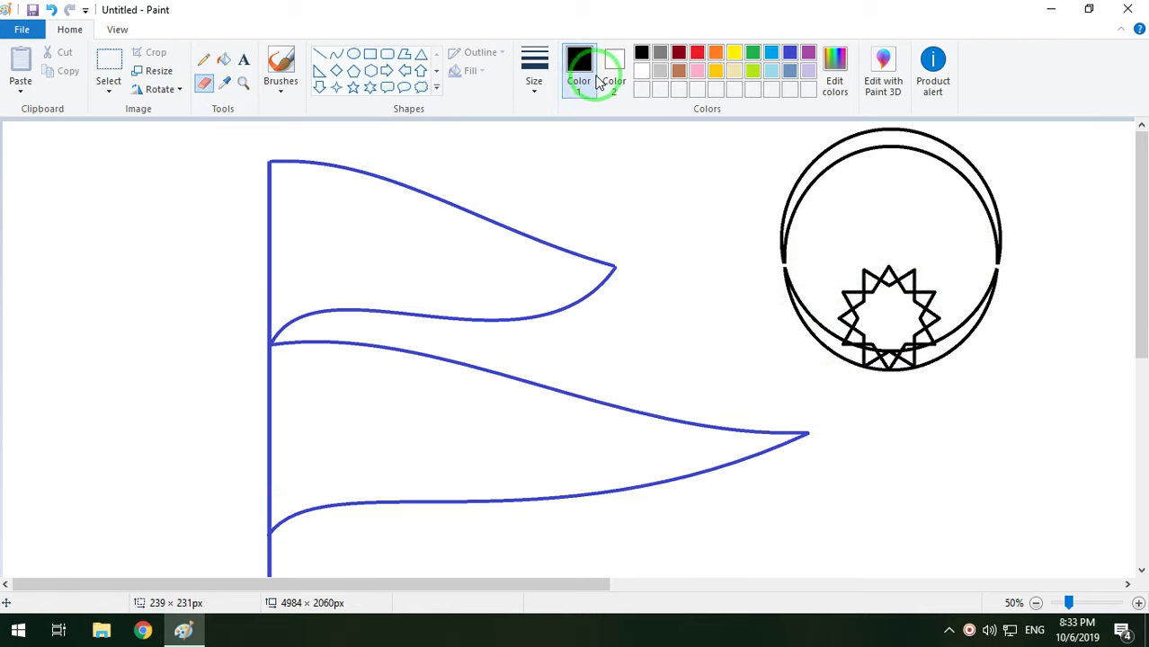
pyautogui.click(534, 83)
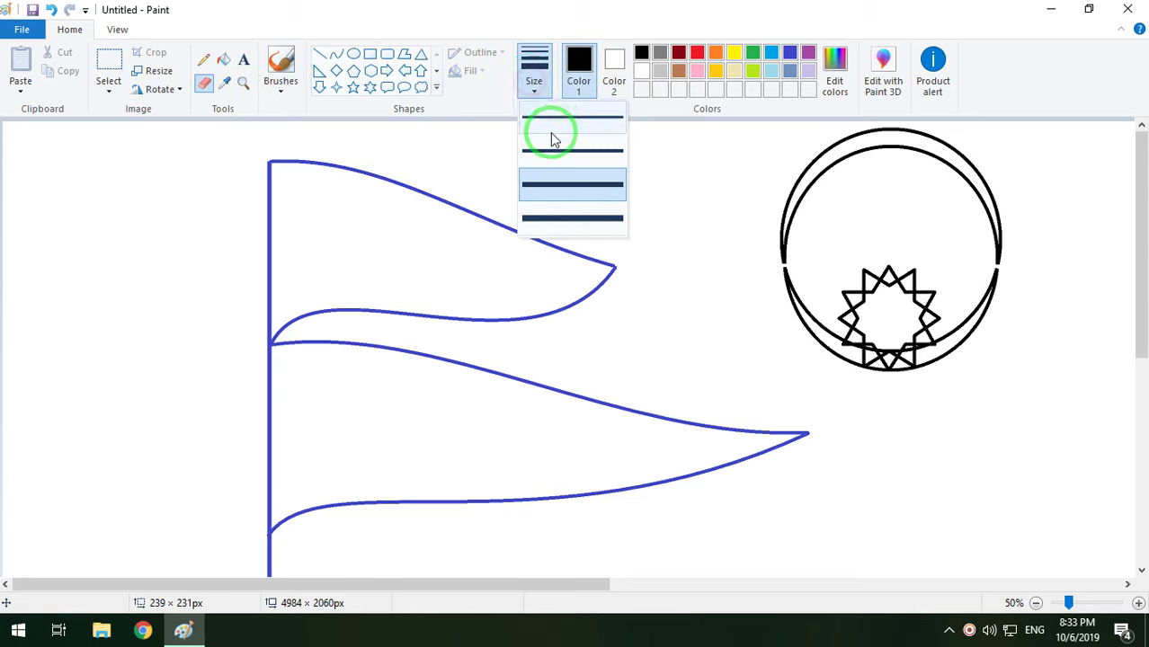
pyautogui.click(552, 214)
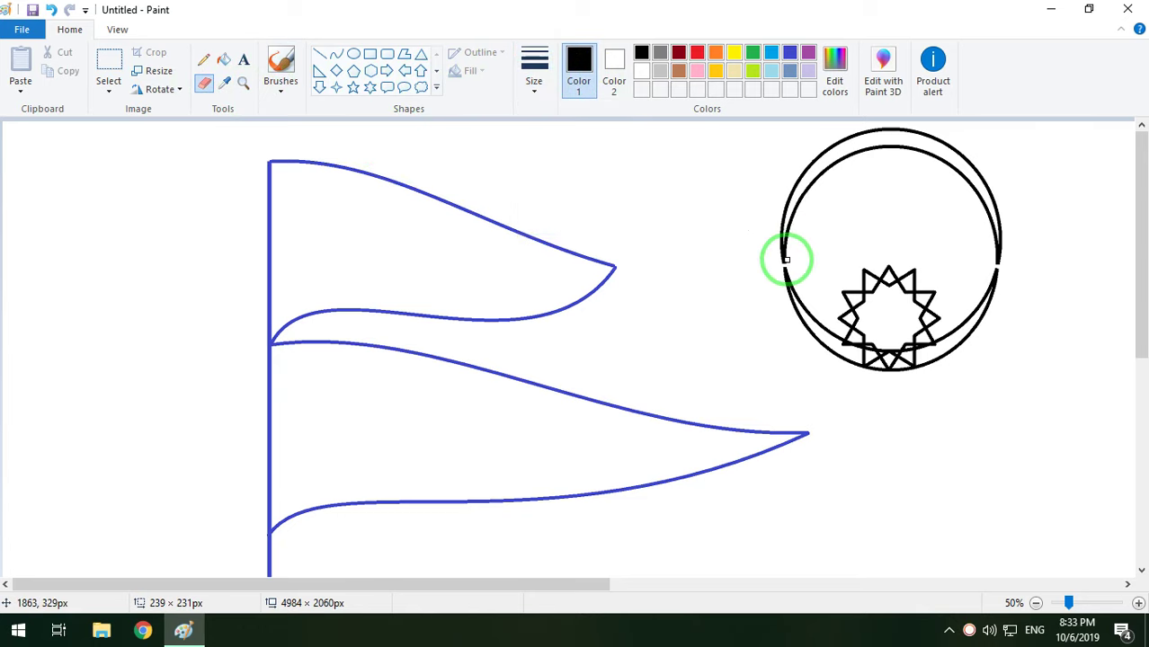
# Erase the left edge lines, delete the circles' top half, and select the crescent and sun
pyautogui.moveTo(786, 261); pyautogui.dragTo(782, 230)
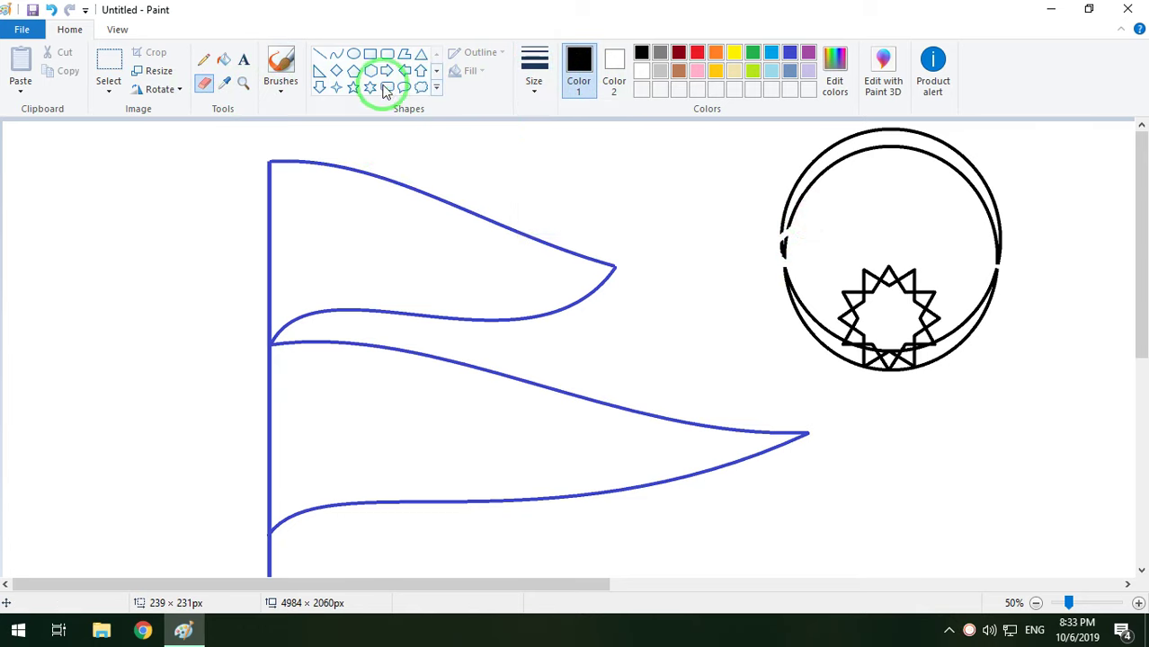
pyautogui.click(113, 70)
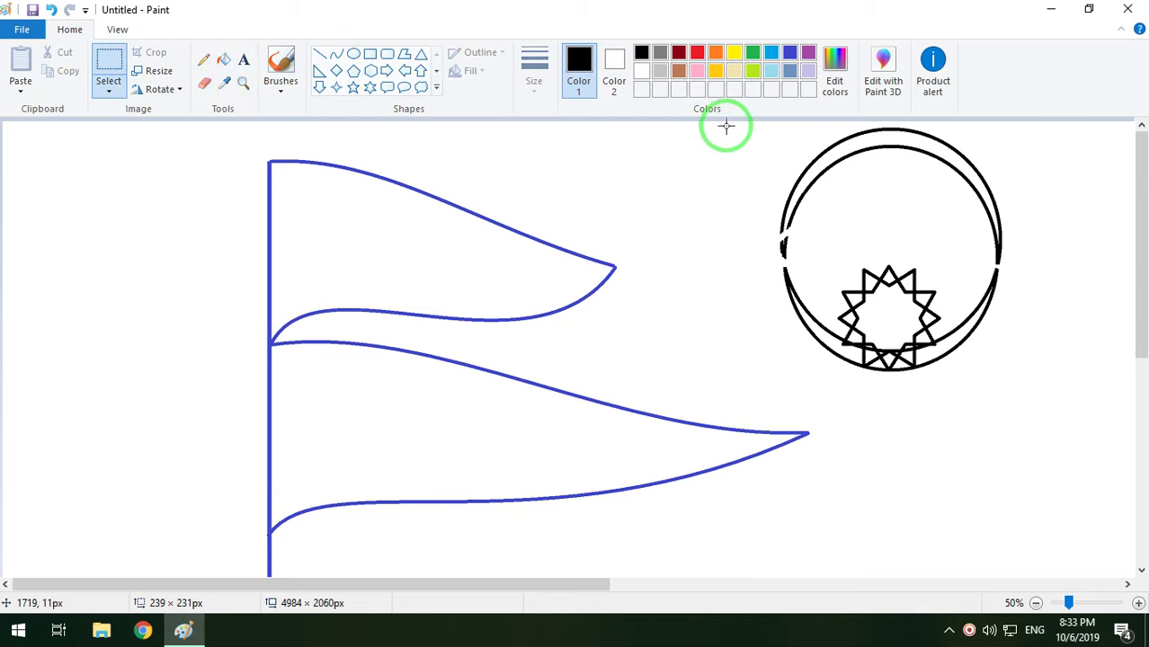
pyautogui.moveTo(726, 126); pyautogui.dragTo(1055, 263)
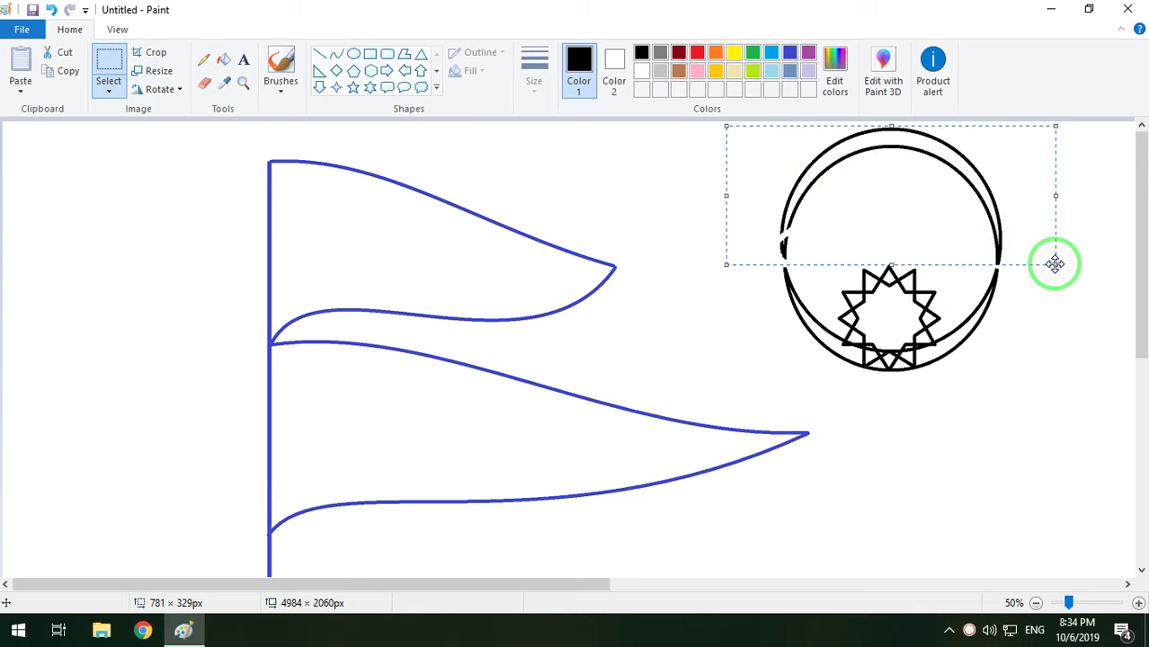
pyautogui.press('Delete')
pyautogui.moveTo(978, 251); pyautogui.dragTo(1010, 267)
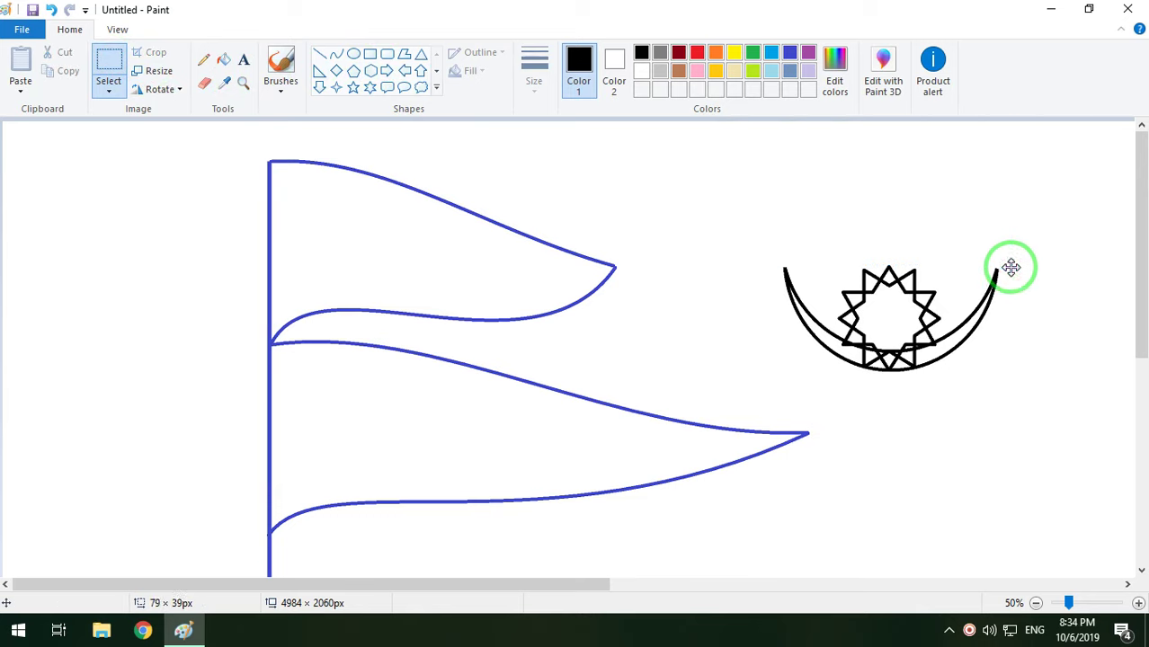
pyautogui.moveTo(741, 215); pyautogui.dragTo(1011, 384)
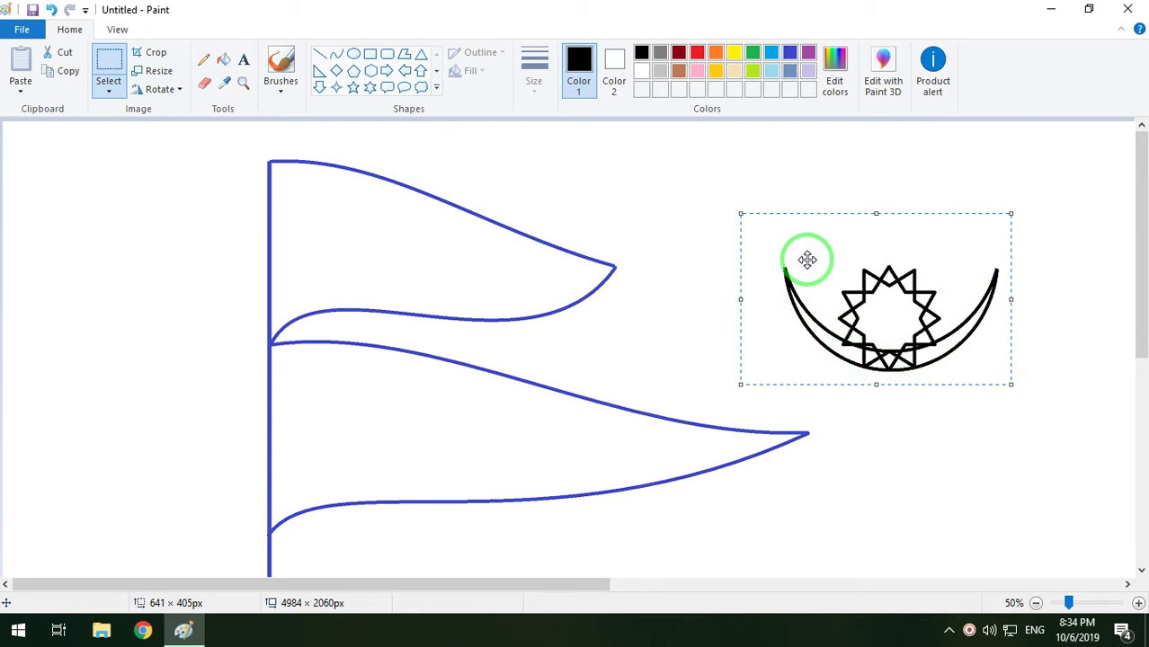
# Move the crescent-and-sun emblem onto the upper pennant, squashing and shrinking it to fit
pyautogui.moveTo(807, 260); pyautogui.dragTo(332, 229)
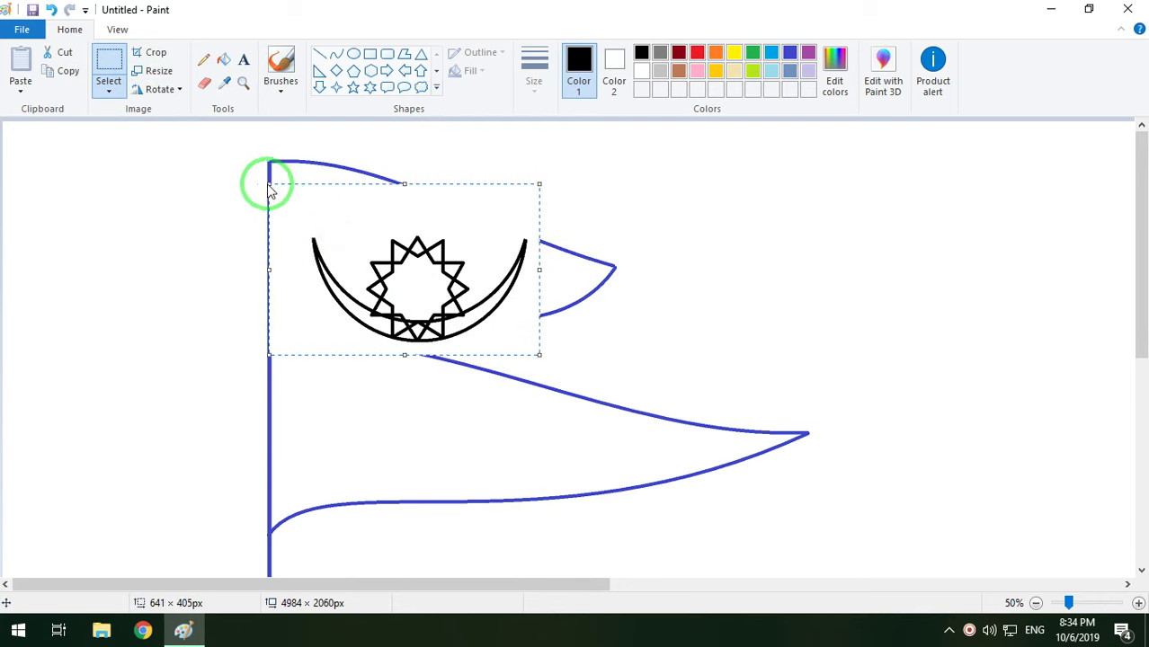
pyautogui.moveTo(268, 189); pyautogui.dragTo(270, 220)
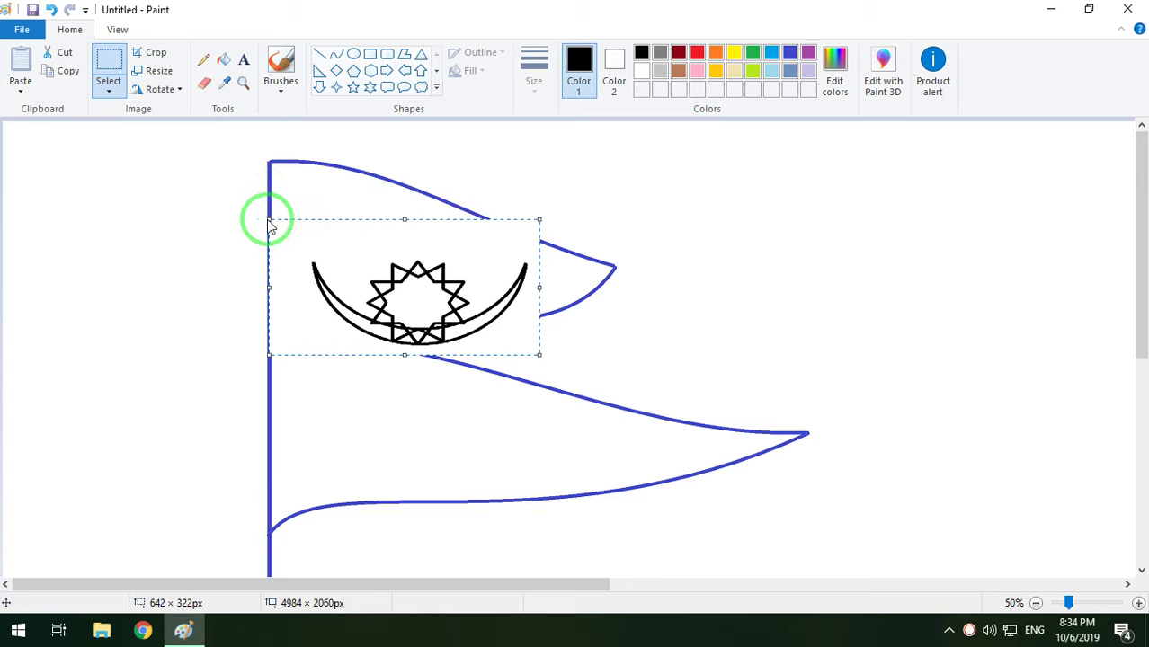
pyautogui.moveTo(268, 225); pyautogui.dragTo(328, 229)
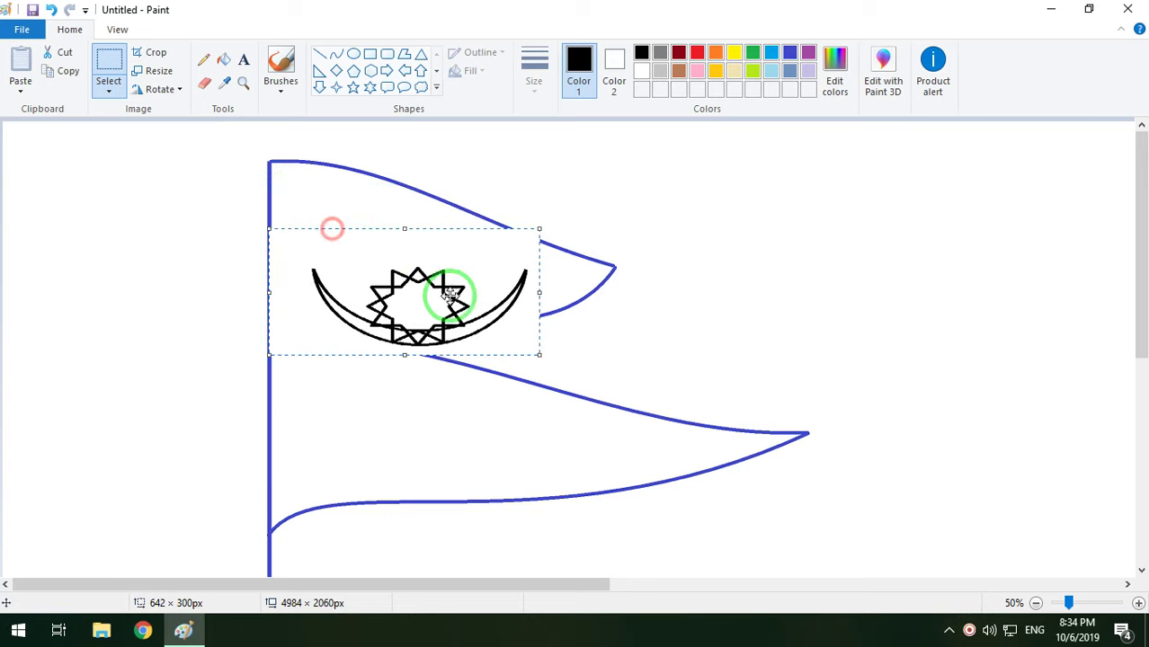
pyautogui.moveTo(539, 355); pyautogui.dragTo(418, 335)
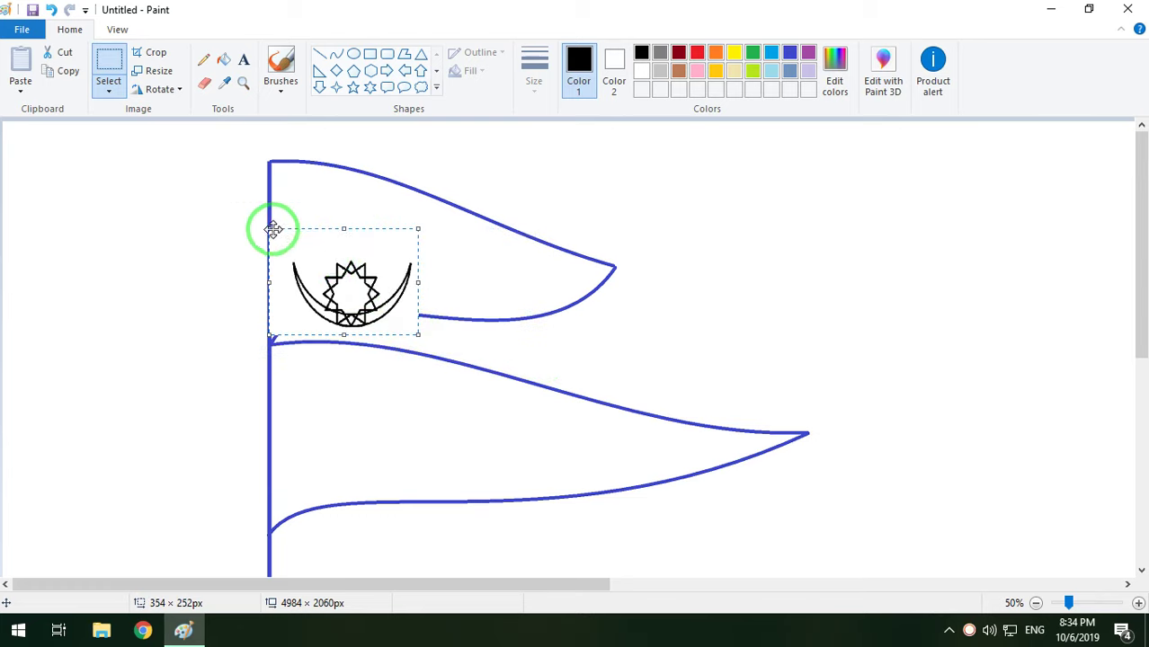
pyautogui.moveTo(420, 336); pyautogui.dragTo(352, 253)
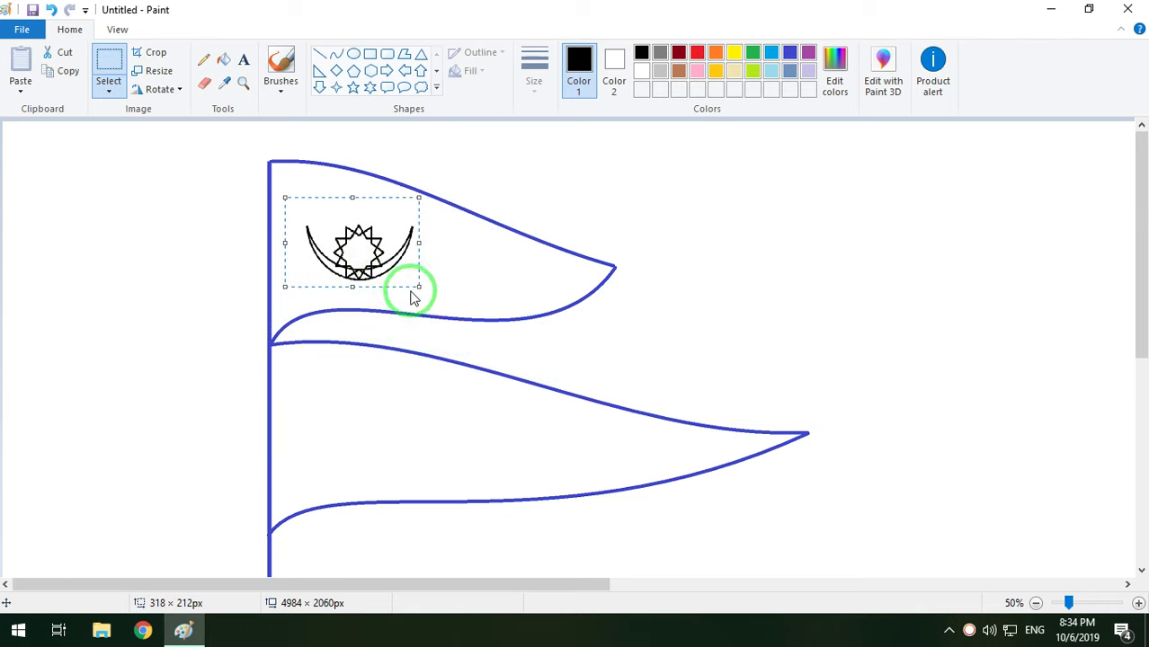
# Enlarge the emblem slightly, nudge it down-right, and fix it in place
pyautogui.moveTo(418, 286); pyautogui.dragTo(436, 298)
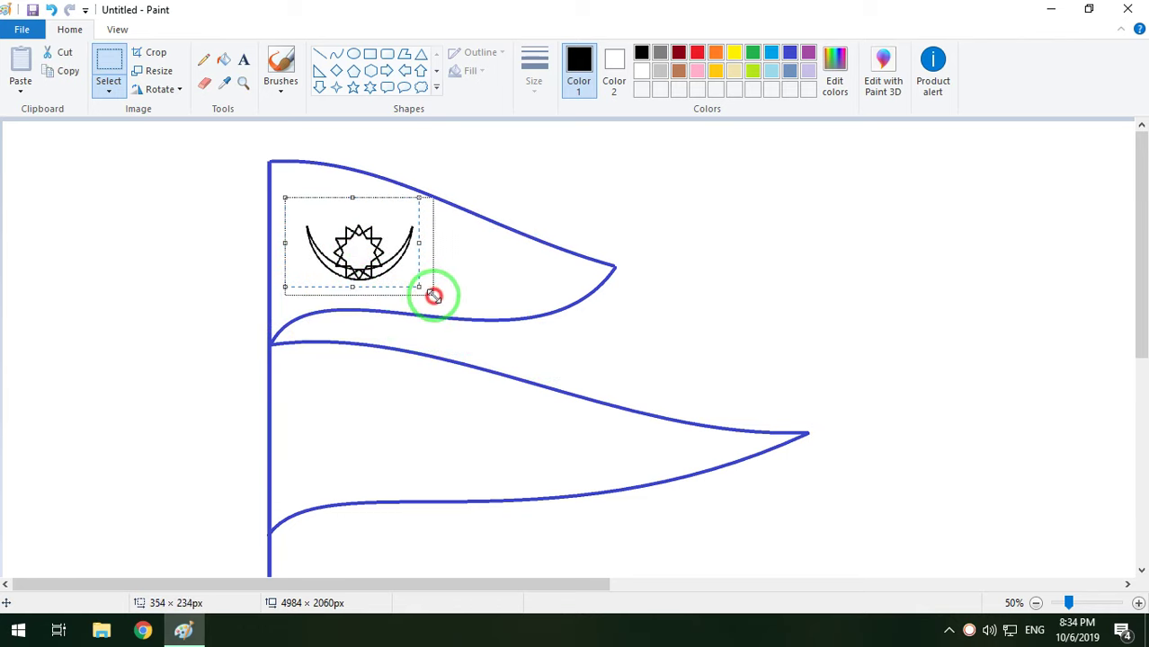
pyautogui.moveTo(376, 248); pyautogui.dragTo(380, 251)
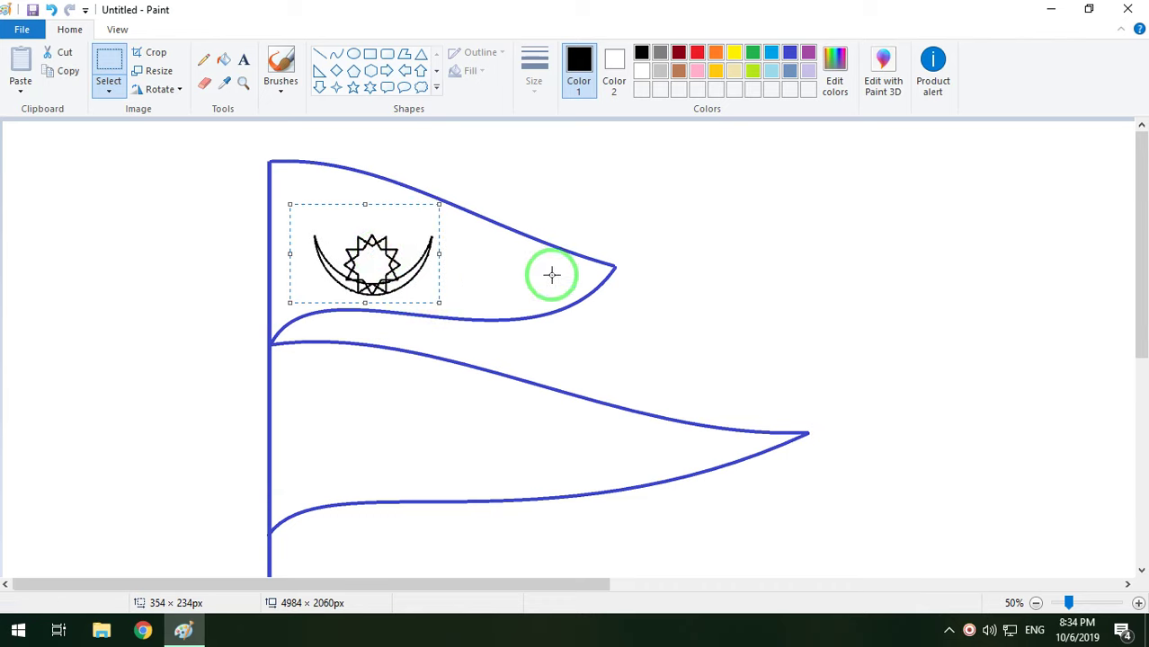
pyautogui.click(721, 197)
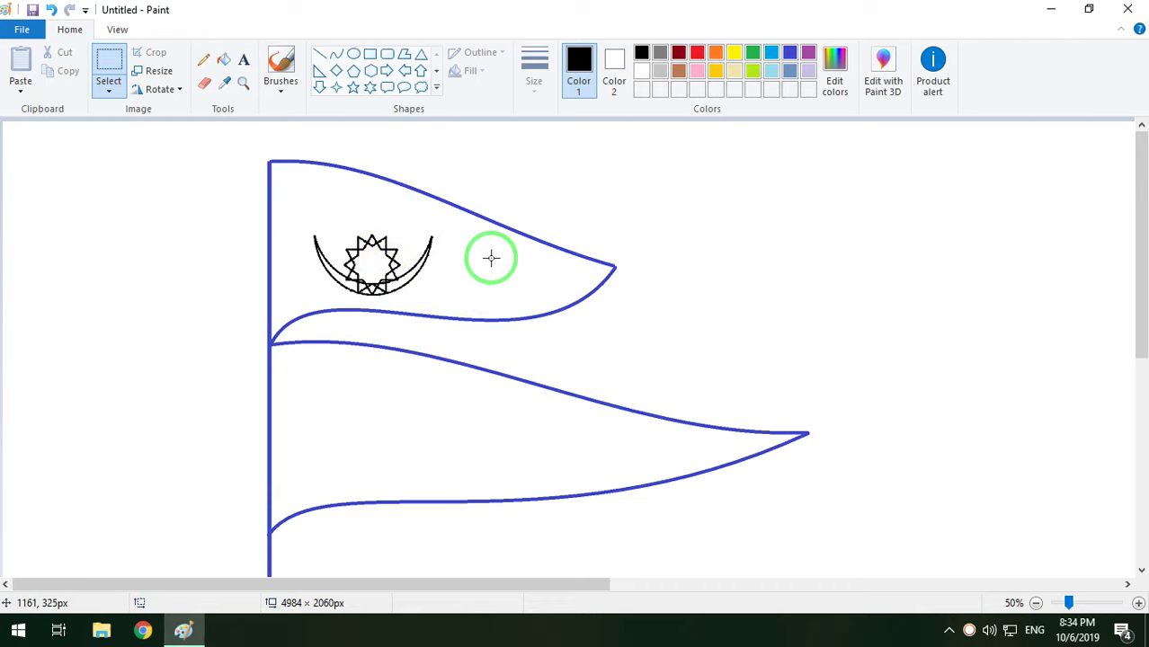
# Draw a six-point star outline to the right of the flag
pyautogui.click(370, 87)
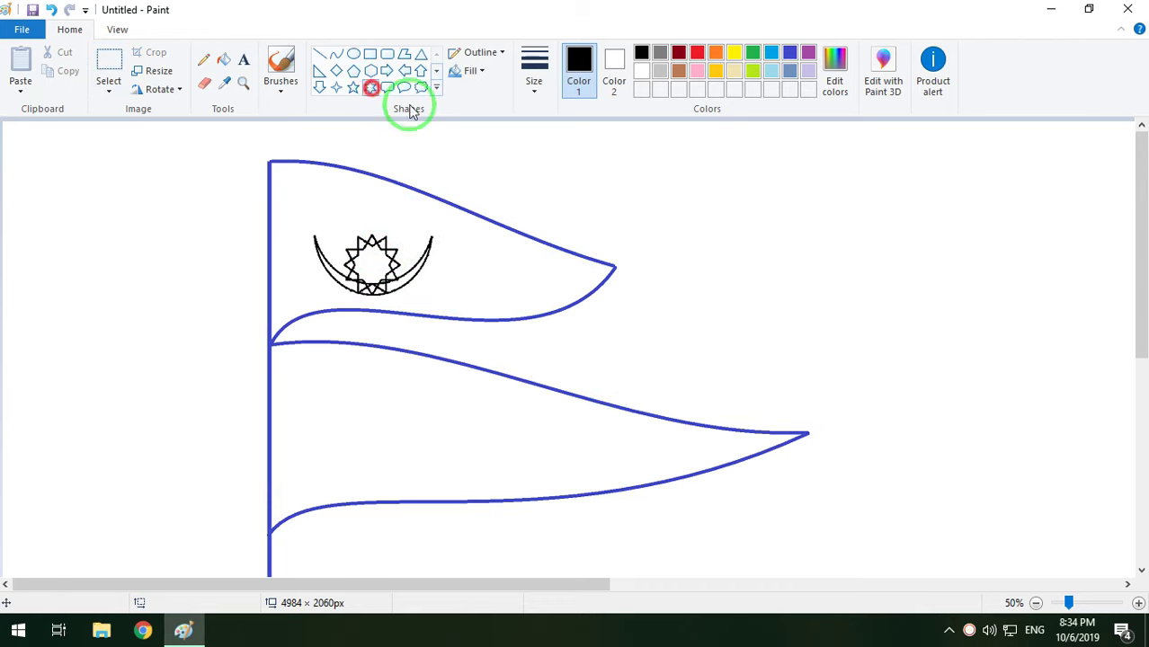
pyautogui.moveTo(840, 188); pyautogui.dragTo(904, 319)
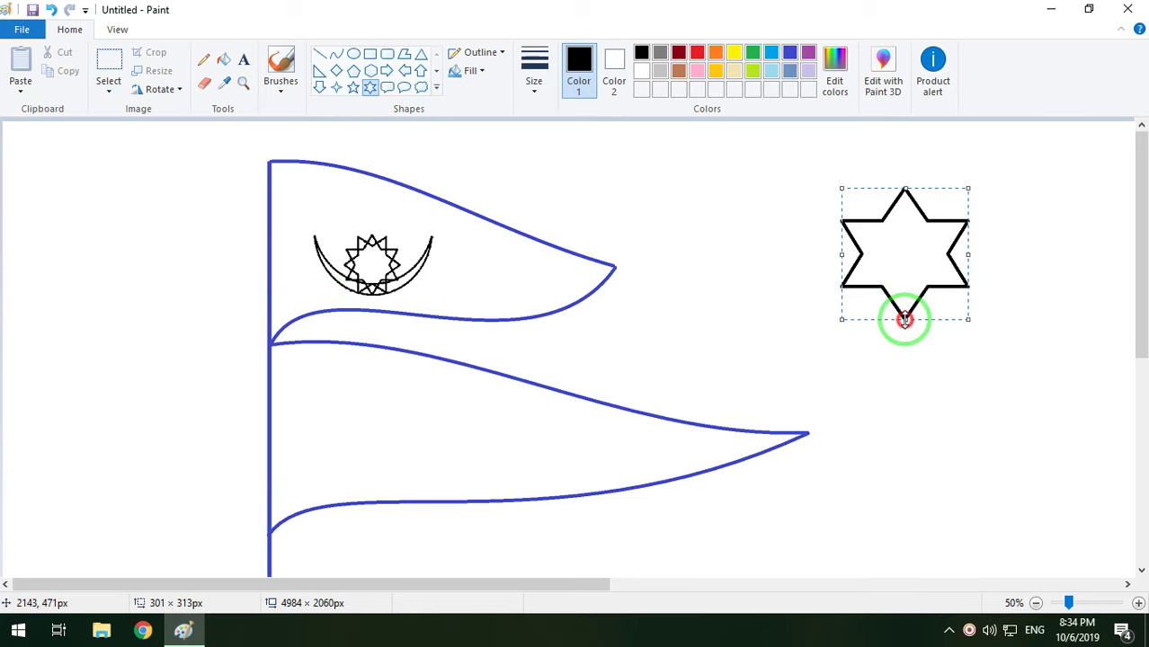
pyautogui.click(375, 90)
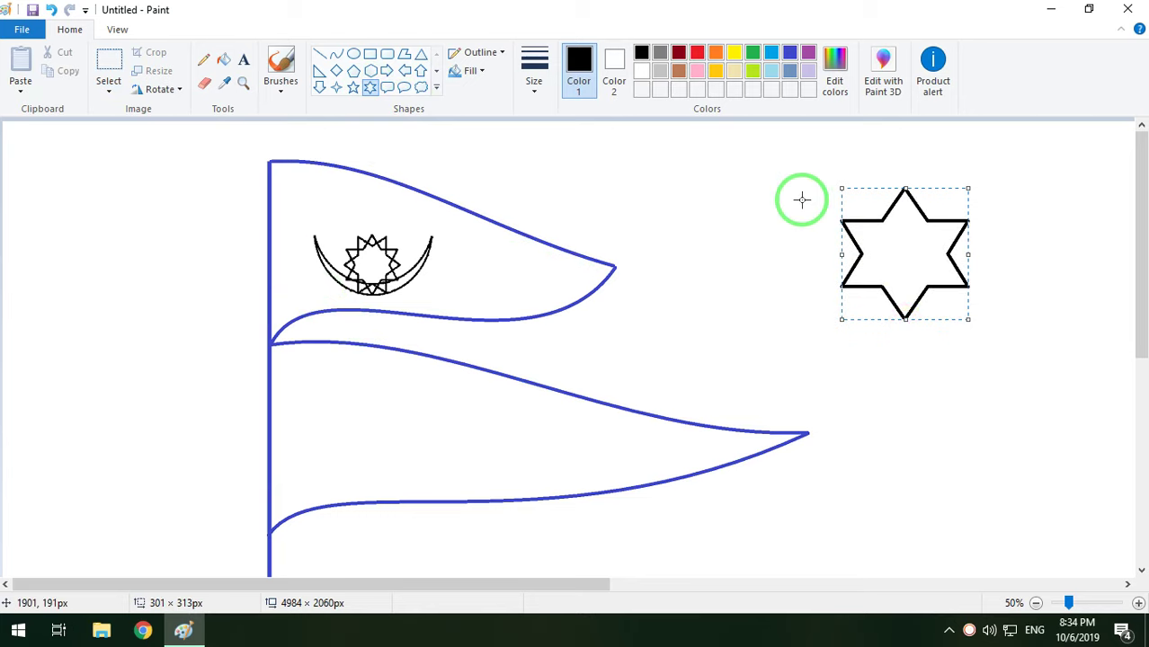
pyautogui.click(797, 195)
# Draw a second overlapping six-point star and resize it to match the first
pyautogui.moveTo(809, 168); pyautogui.dragTo(967, 321)
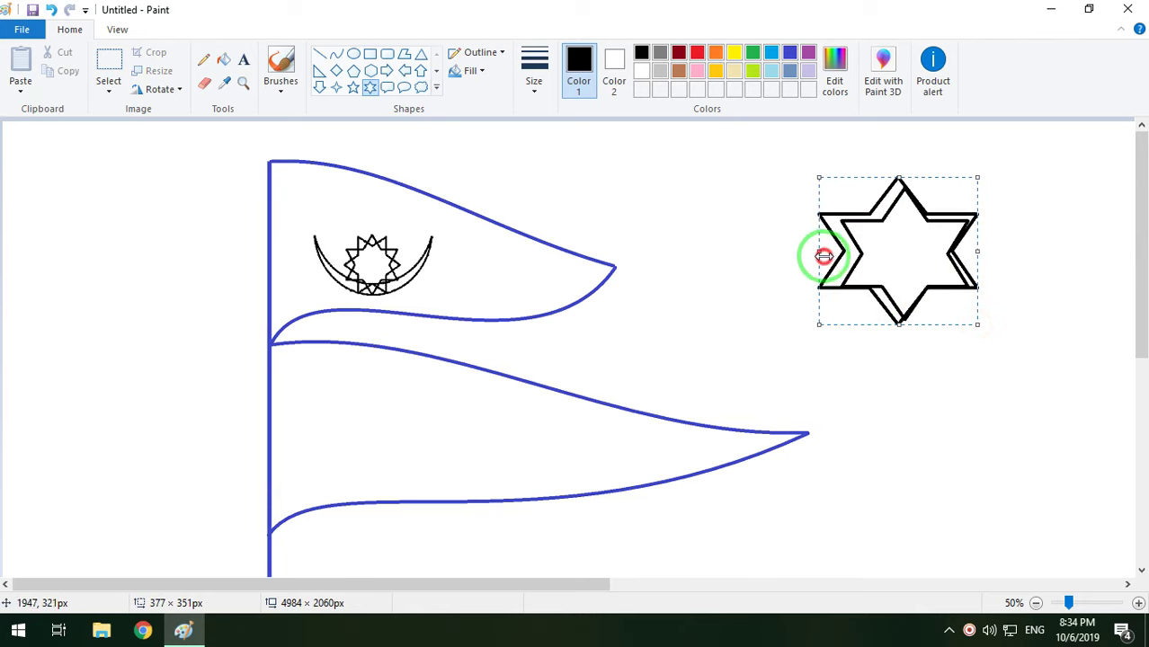
pyautogui.moveTo(824, 255); pyautogui.dragTo(839, 270)
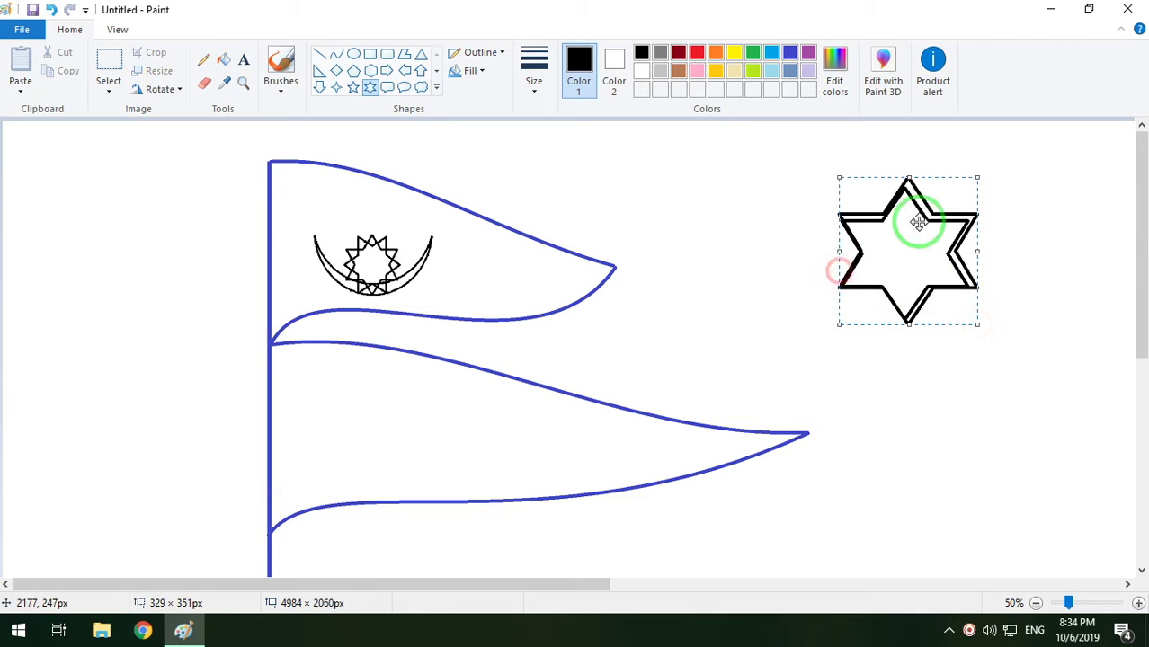
pyautogui.moveTo(908, 178); pyautogui.dragTo(904, 189)
pyautogui.moveTo(979, 258); pyautogui.dragTo(968, 258)
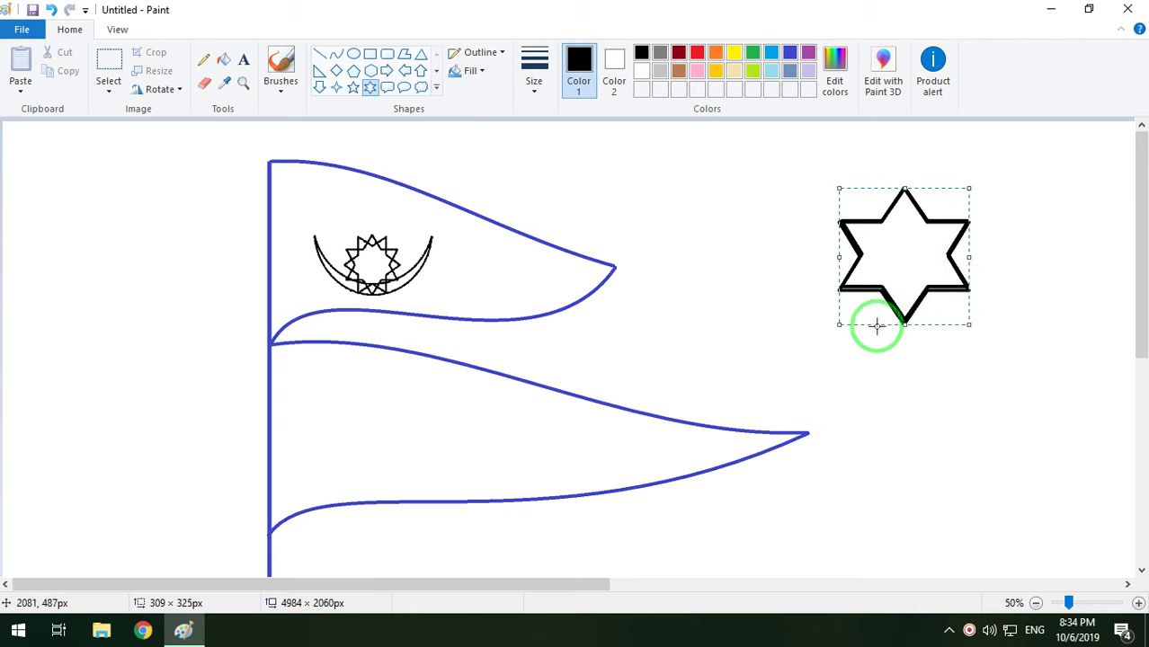
pyautogui.moveTo(846, 328); pyautogui.dragTo(842, 319)
# Rotate the second star right 90°, undo a stray extra star, and select the twelve-pointed star
pyautogui.click(160, 89)
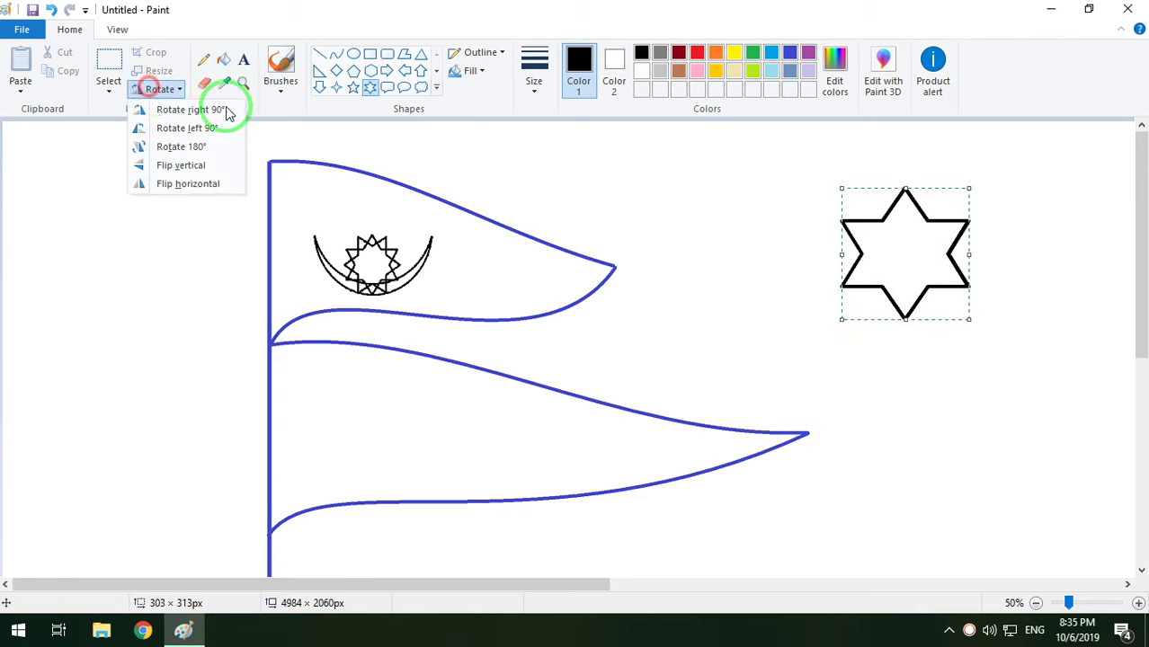
pyautogui.click(205, 111)
pyautogui.click(764, 236)
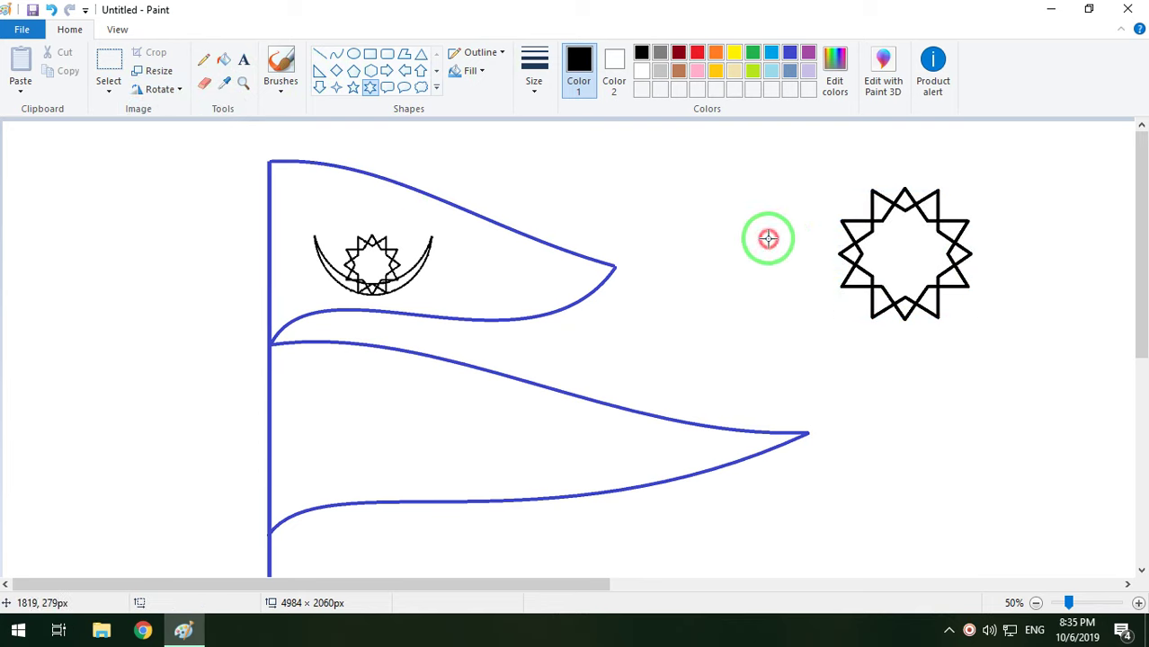
pyautogui.moveTo(821, 180); pyautogui.dragTo(931, 335)
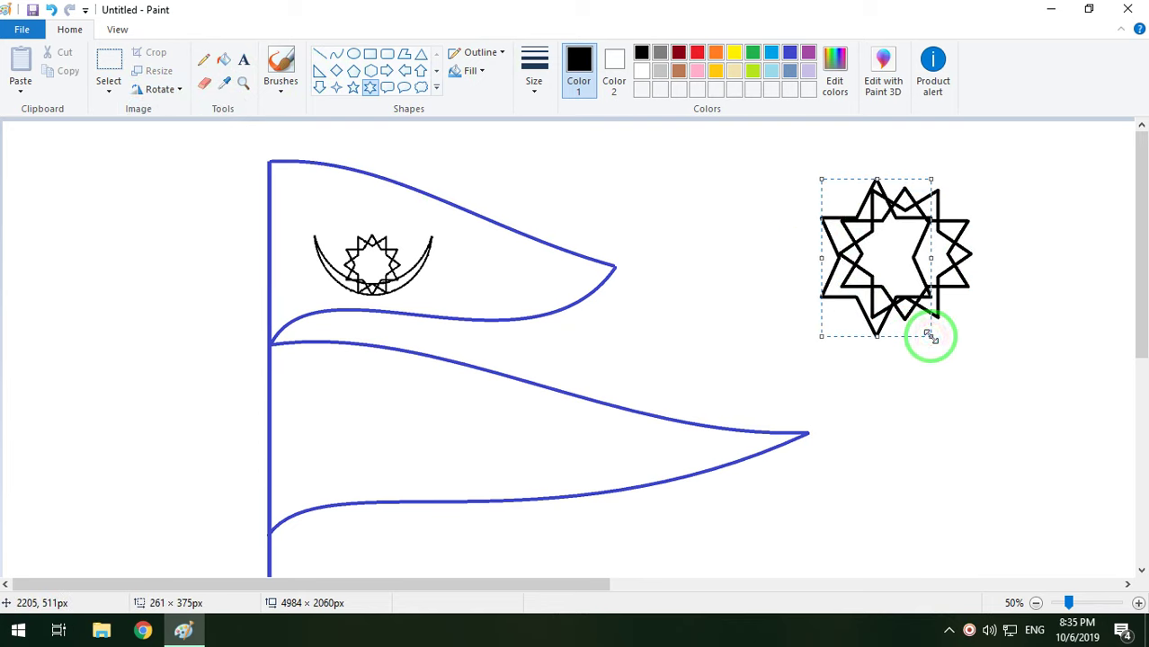
pyautogui.hotkey('ctrl', 'z')
pyautogui.click(108, 64)
pyautogui.moveTo(805, 161)
pyautogui.mouseDown()
pyautogui.moveTo(818, 190)
pyautogui.moveTo(1006, 344)
pyautogui.mouseUp()
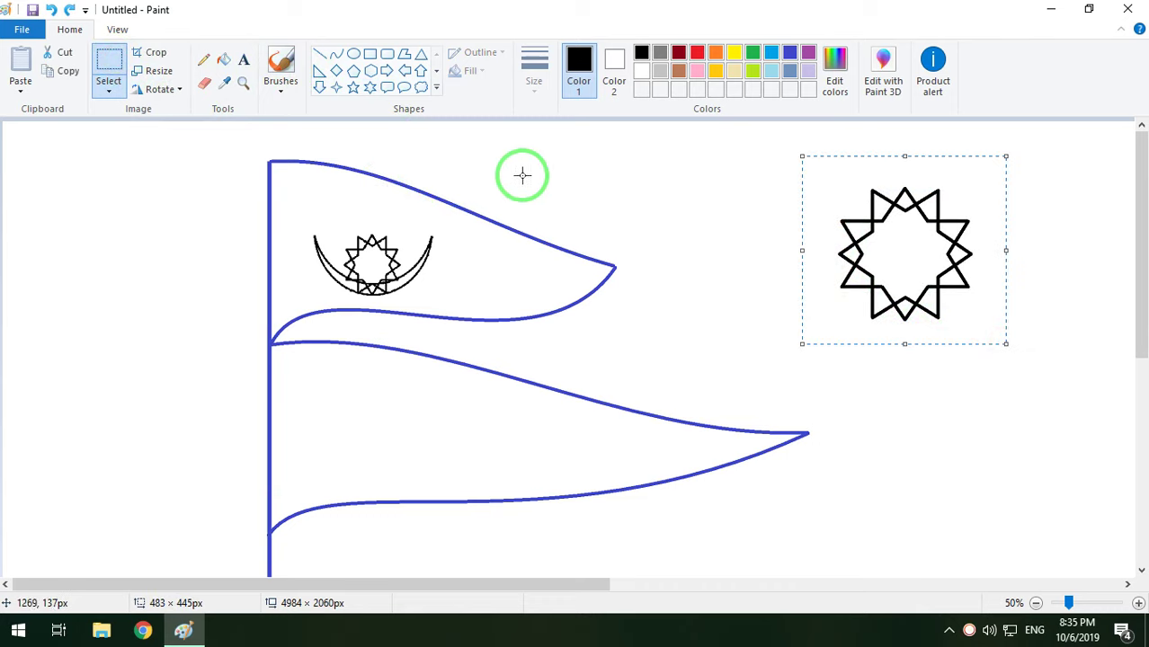
# Move the twelve-pointed star into the lower pennant near the pole, shrink it to fit, and deselect
pyautogui.moveTo(877, 243); pyautogui.dragTo(360, 401)
pyautogui.moveTo(281, 315); pyautogui.dragTo(330, 380)
pyautogui.moveTo(485, 502); pyautogui.dragTo(451, 487)
pyautogui.moveTo(397, 446); pyautogui.dragTo(379, 439)
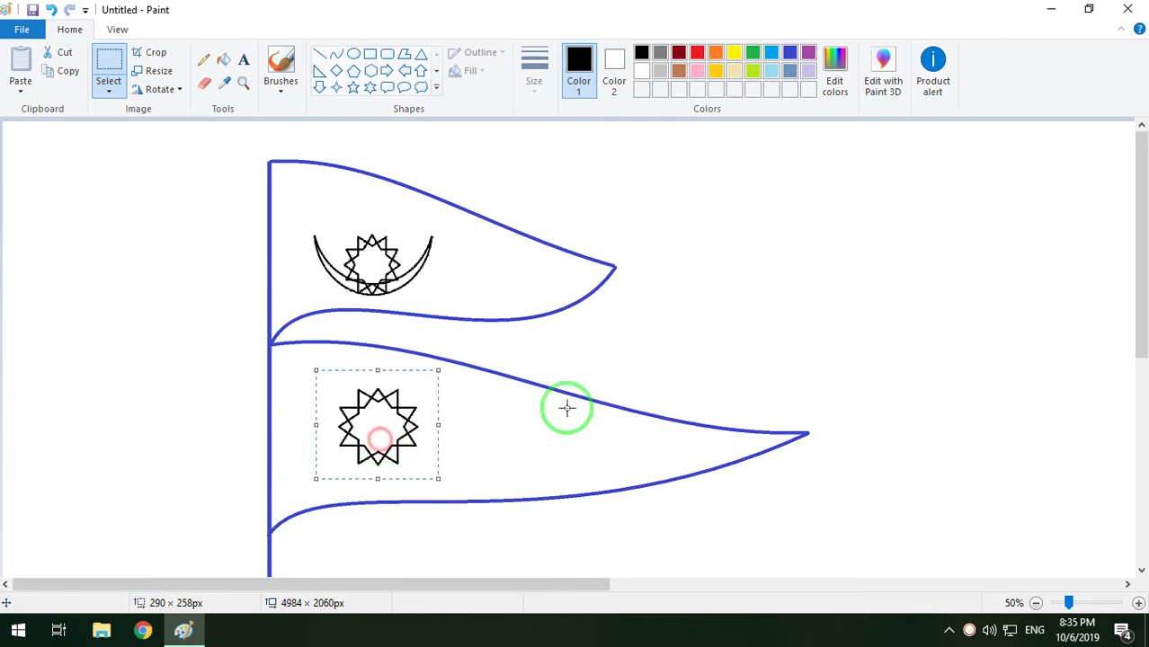
pyautogui.click(710, 337)
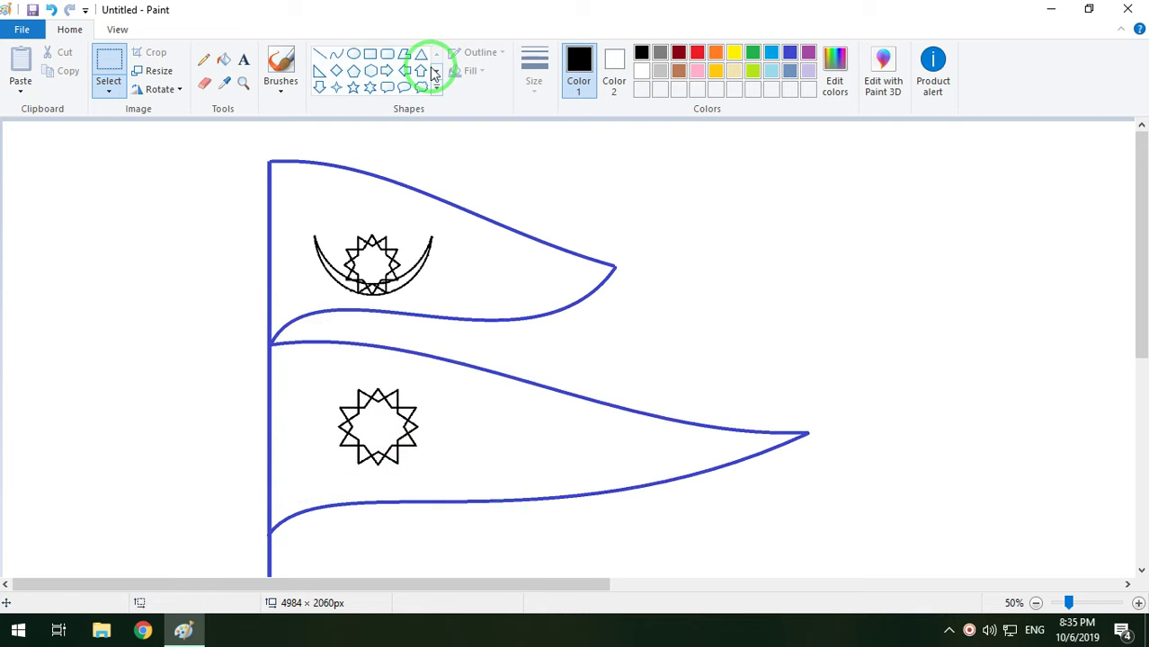
# Bucket-fill the upper and lower pennants with red, leaving the emblems white
pyautogui.click(223, 59)
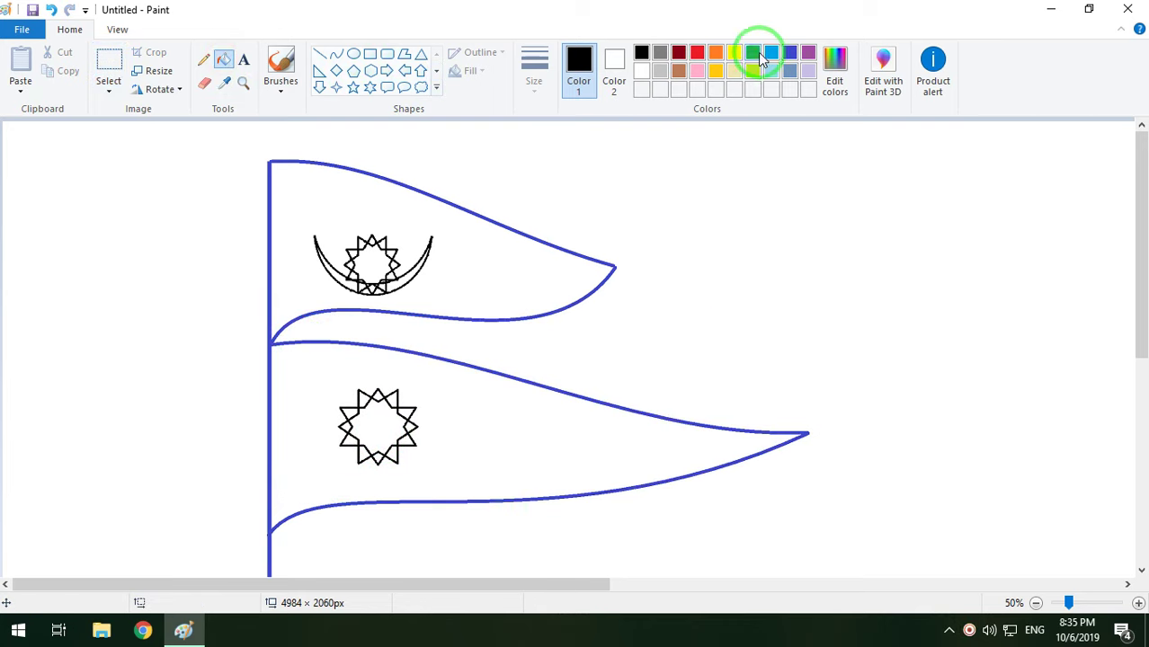
pyautogui.click(697, 54)
pyautogui.click(490, 270)
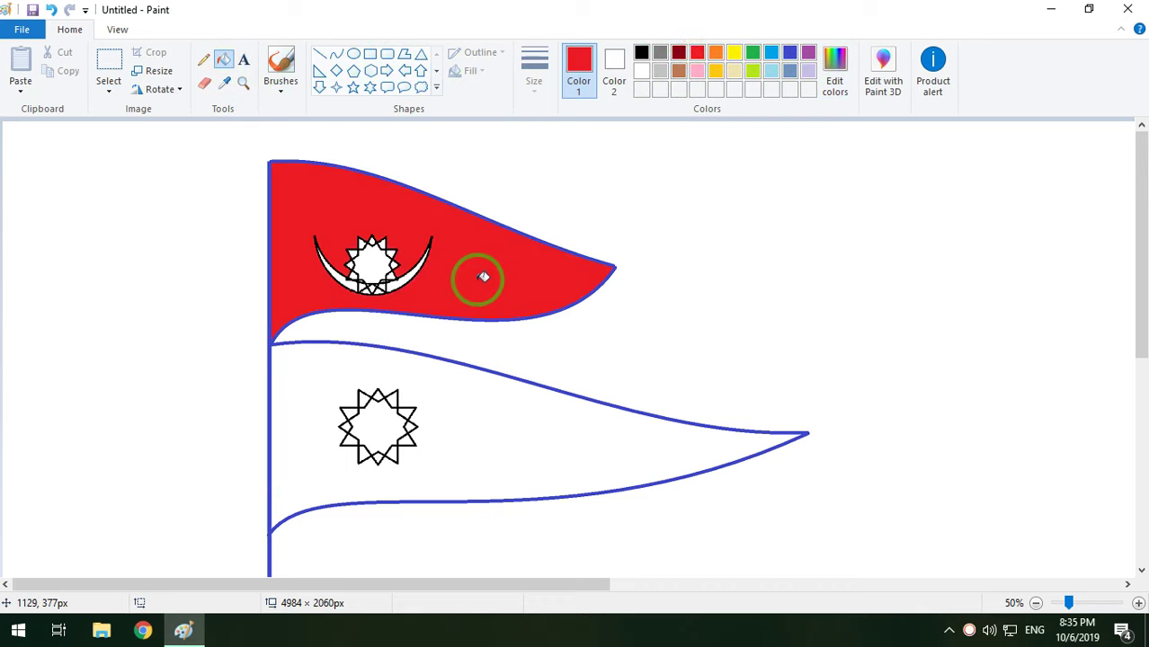
pyautogui.click(480, 434)
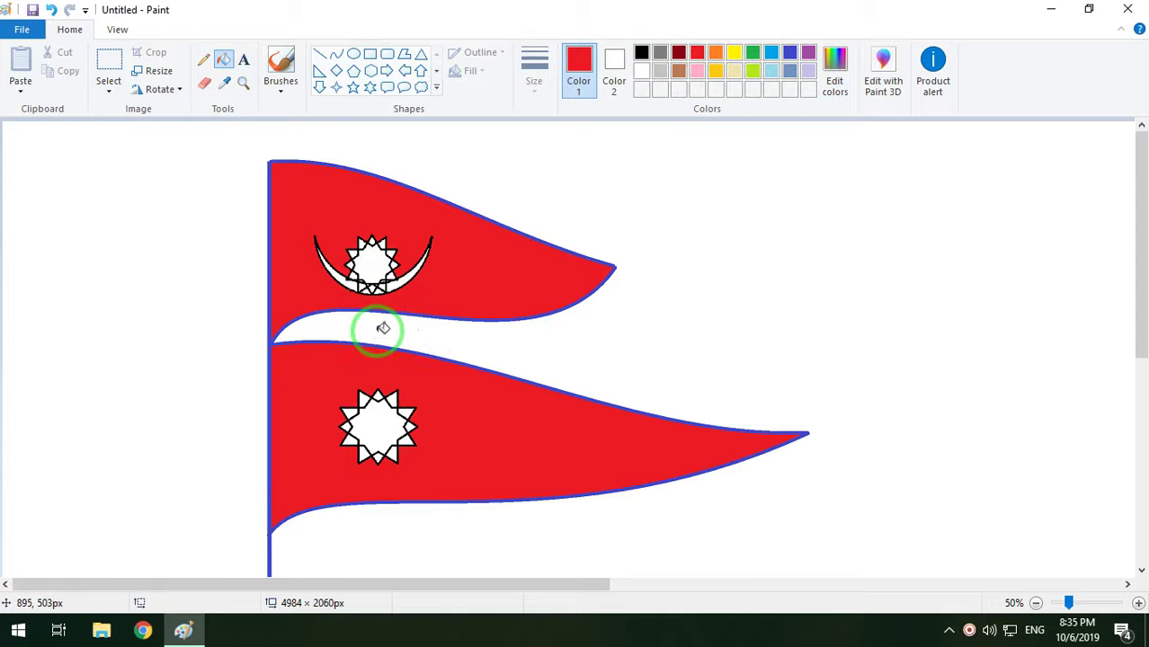
pyautogui.keyDown('ctrl'); pyautogui.scroll(3, 382, 328); pyautogui.keyUp('ctrl')
pyautogui.keyDown('ctrl'); pyautogui.scroll(-2, 685, 342); pyautogui.keyUp('ctrl')
pyautogui.keyDown('ctrl'); pyautogui.scroll(1, 775, 367); pyautogui.keyUp('ctrl')
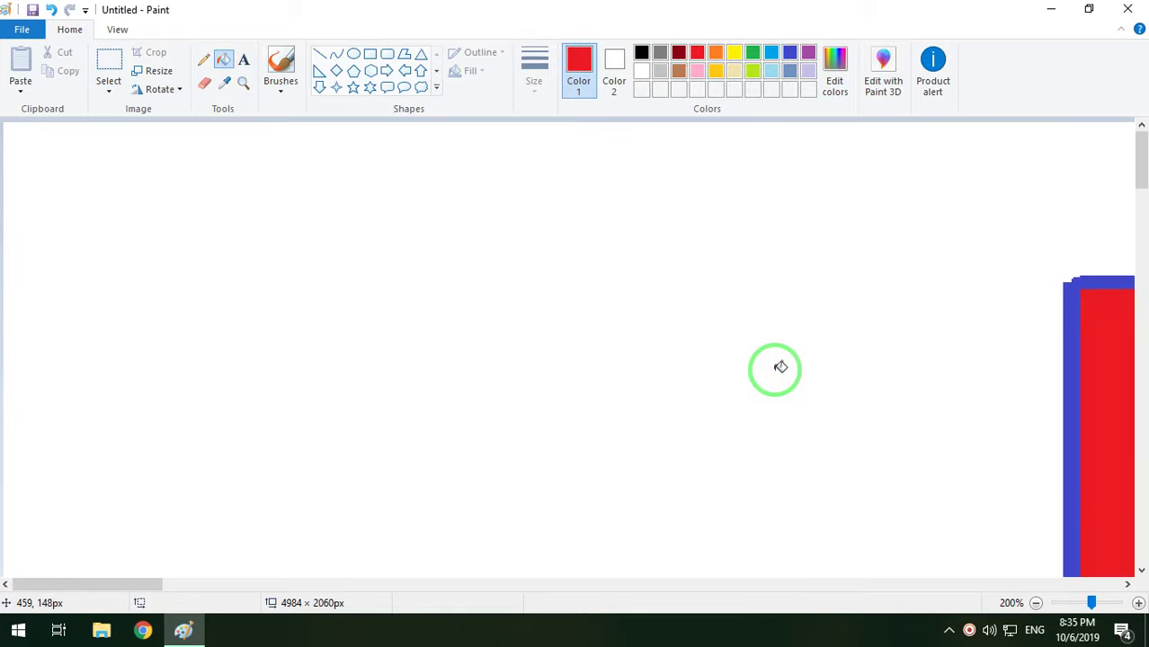
pyautogui.keyDown('ctrl'); pyautogui.scroll(-2, 752, 372); pyautogui.keyUp('ctrl')
# Fill the black outlines of the crescent-and-sun and the lower sun with white
pyautogui.keyDown('ctrl'); pyautogui.scroll(1, 683, 370); pyautogui.keyUp('ctrl')
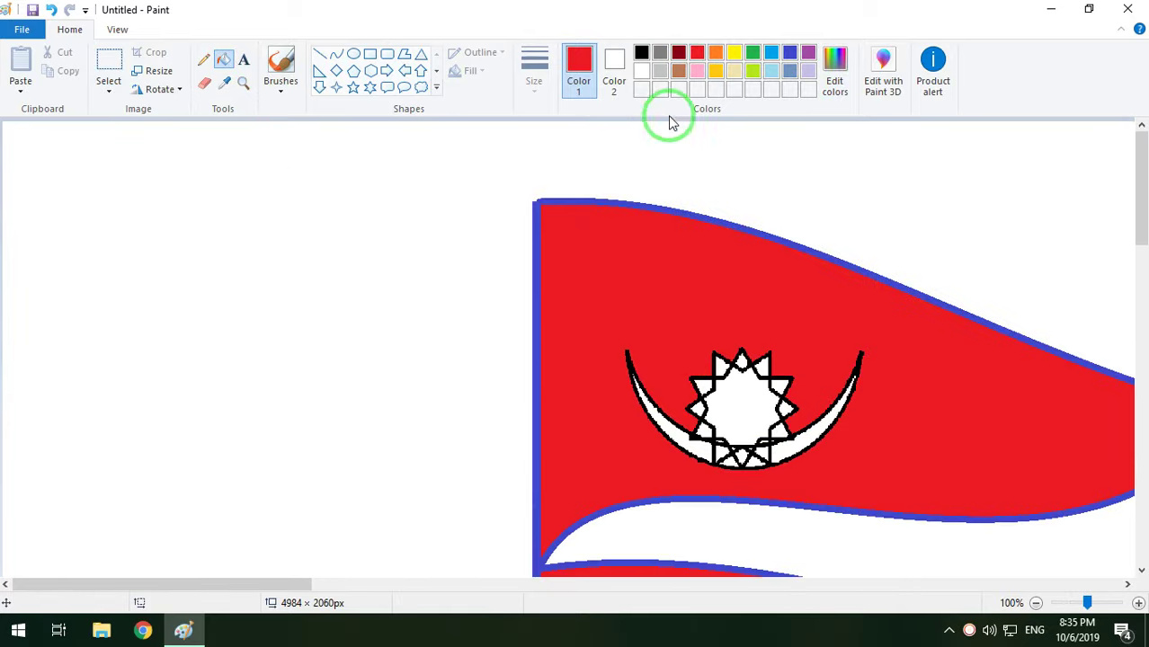
pyautogui.click(642, 72)
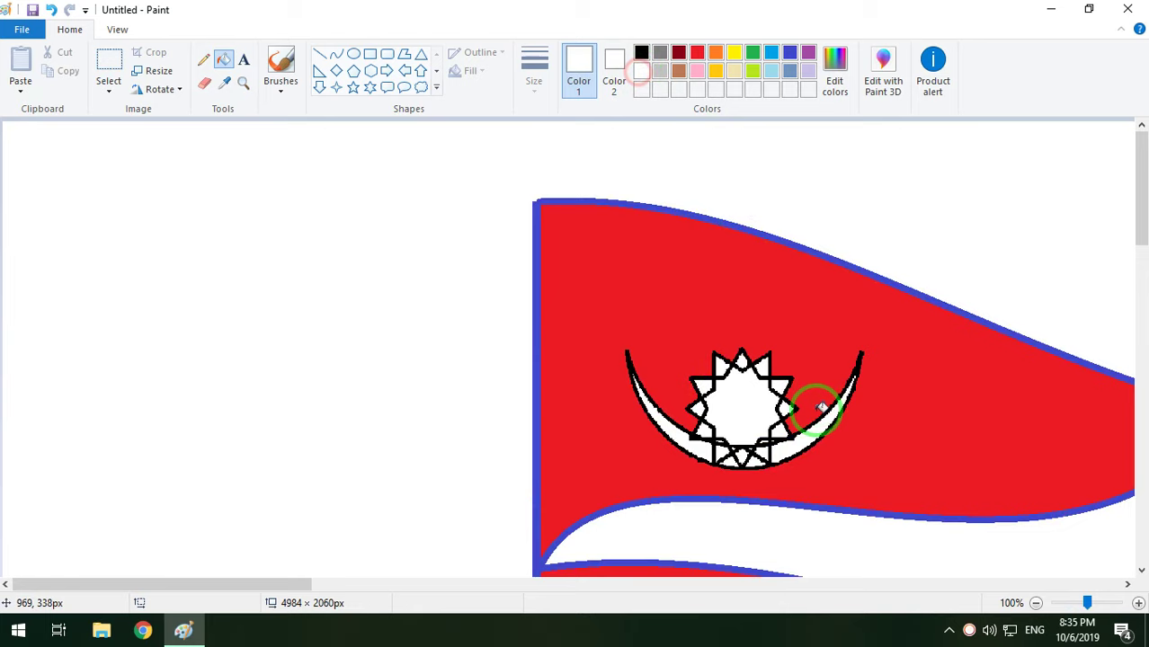
pyautogui.click(763, 375)
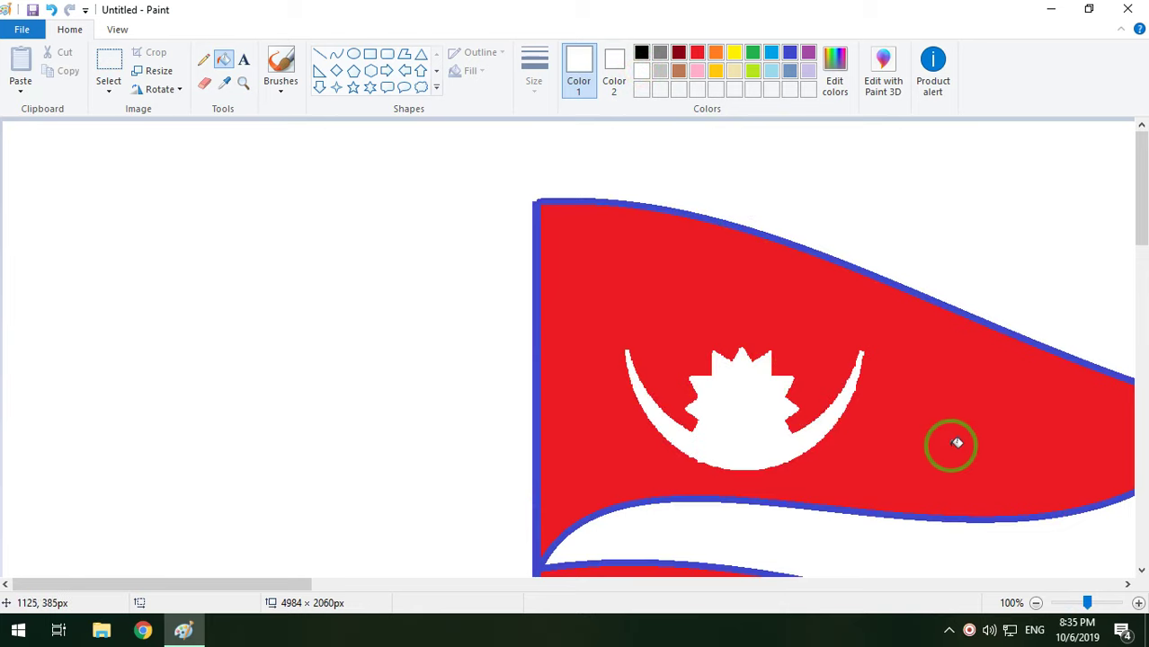
pyautogui.scroll(-5, 950, 444)
pyautogui.click(797, 311)
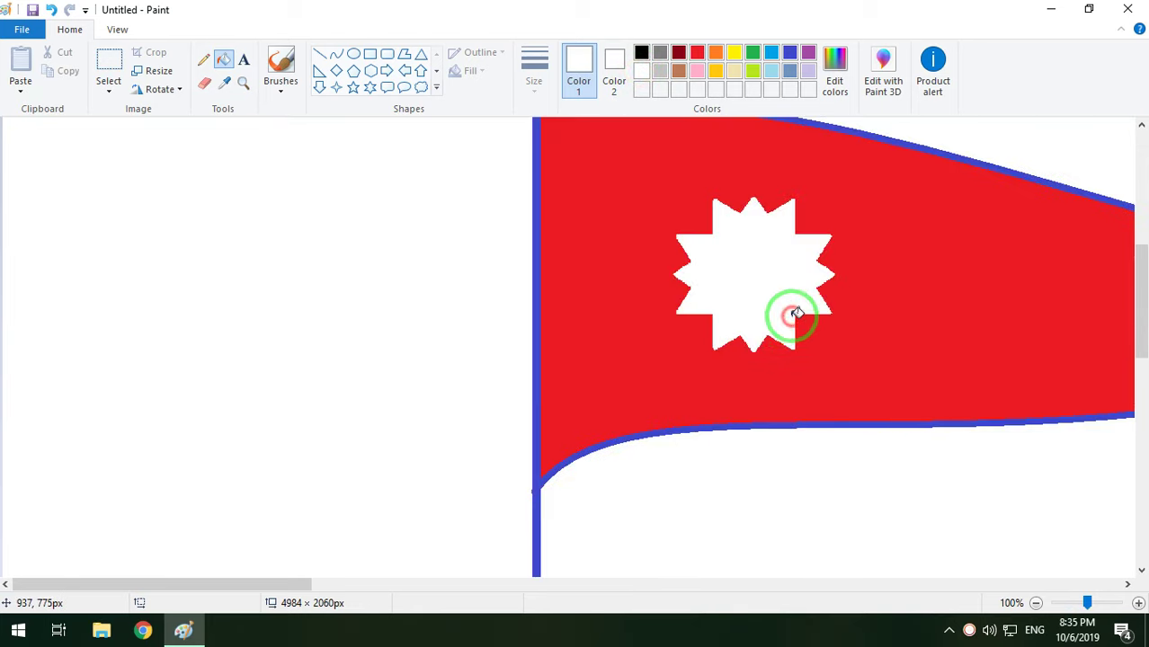
pyautogui.keyDown('ctrl'); pyautogui.scroll(-3, 842, 341); pyautogui.keyUp('ctrl')
pyautogui.keyDown('ctrl'); pyautogui.scroll(3, 468, 360); pyautogui.keyUp('ctrl')
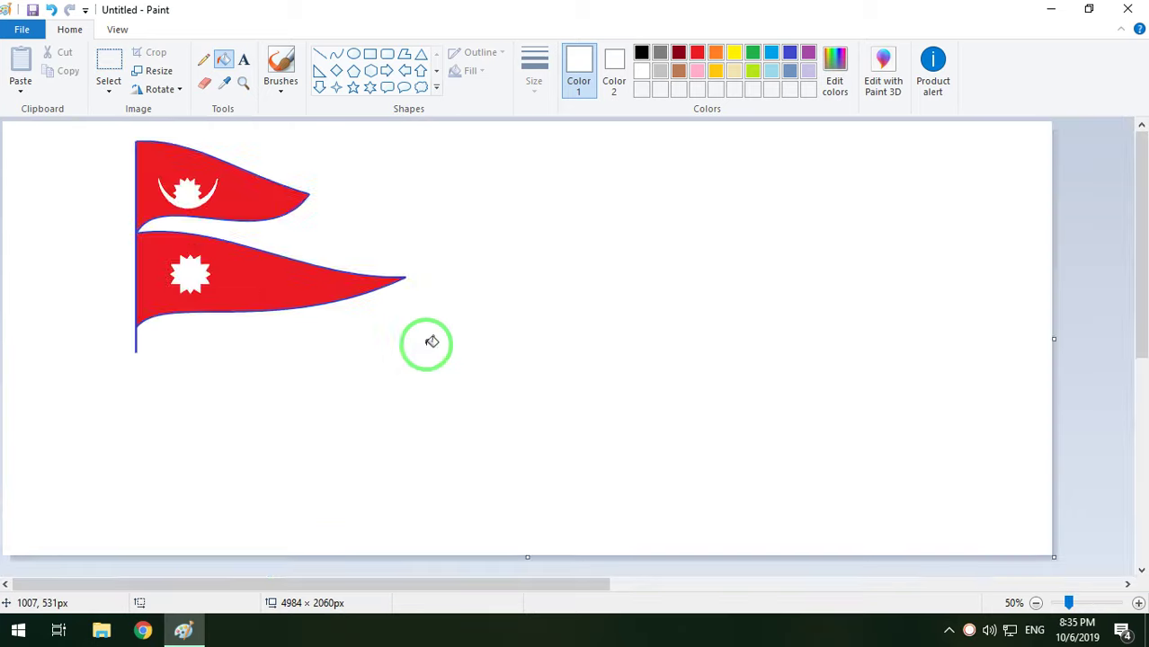
pyautogui.keyDown('ctrl'); pyautogui.scroll(-1, 585, 358); pyautogui.keyUp('ctrl')
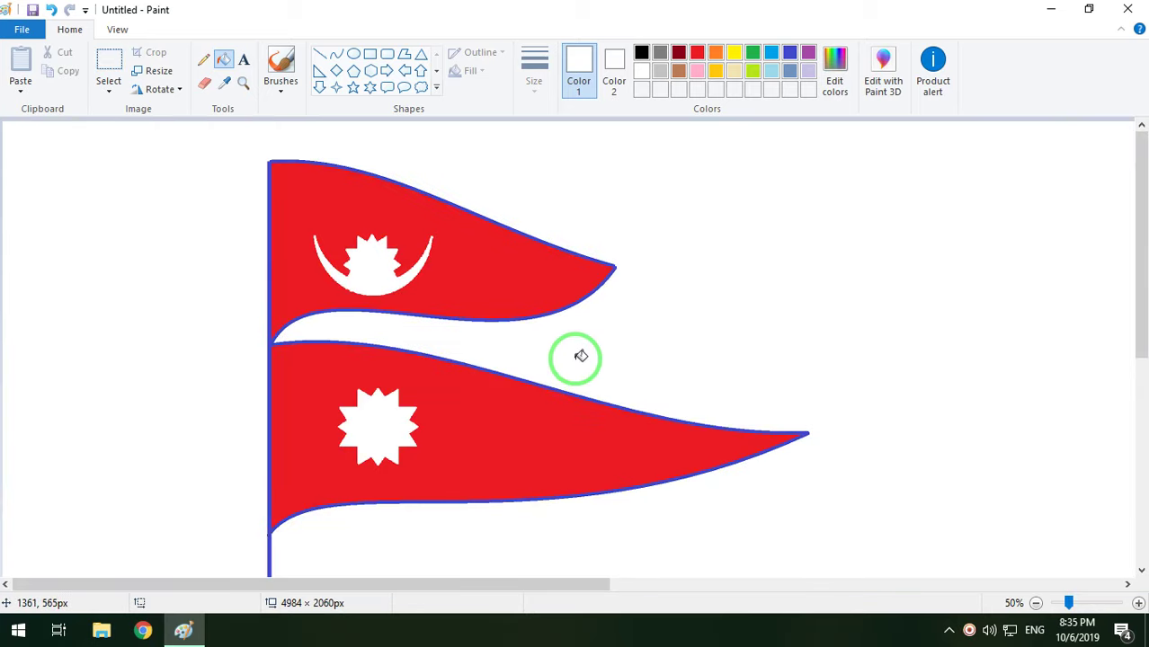